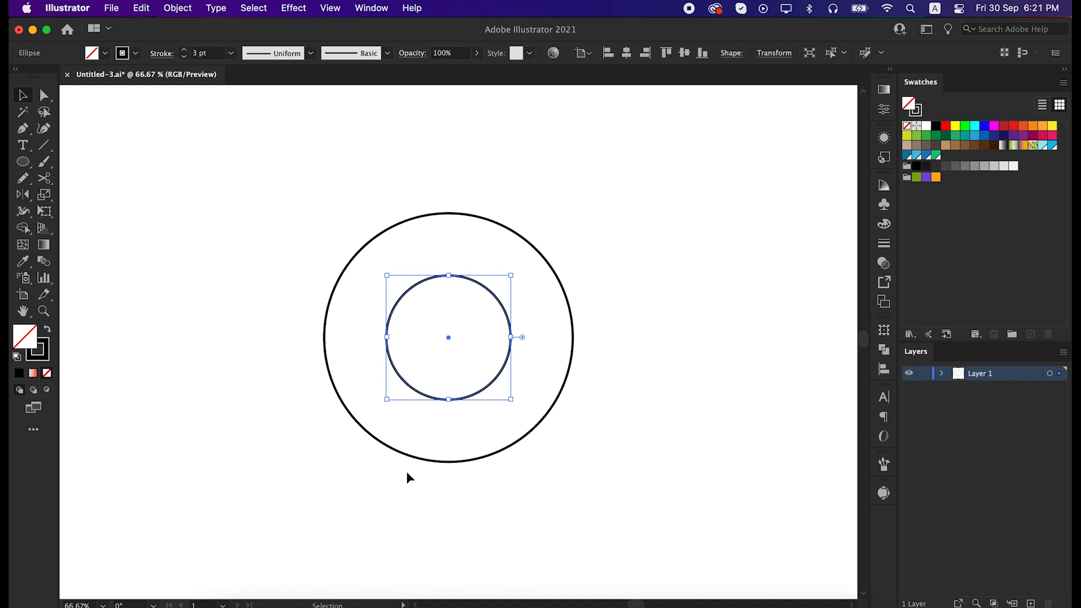
Arrange four copies of the small circle inside the large circle, each touching its edge and meeting at its centre
{"action": "left_click", "coordinate": [409, 472]}
{"action": "left_click", "coordinate": [438, 400]}
{"action": "left_click_drag", "start_coordinate": [433, 398], "coordinate": [483, 452]}
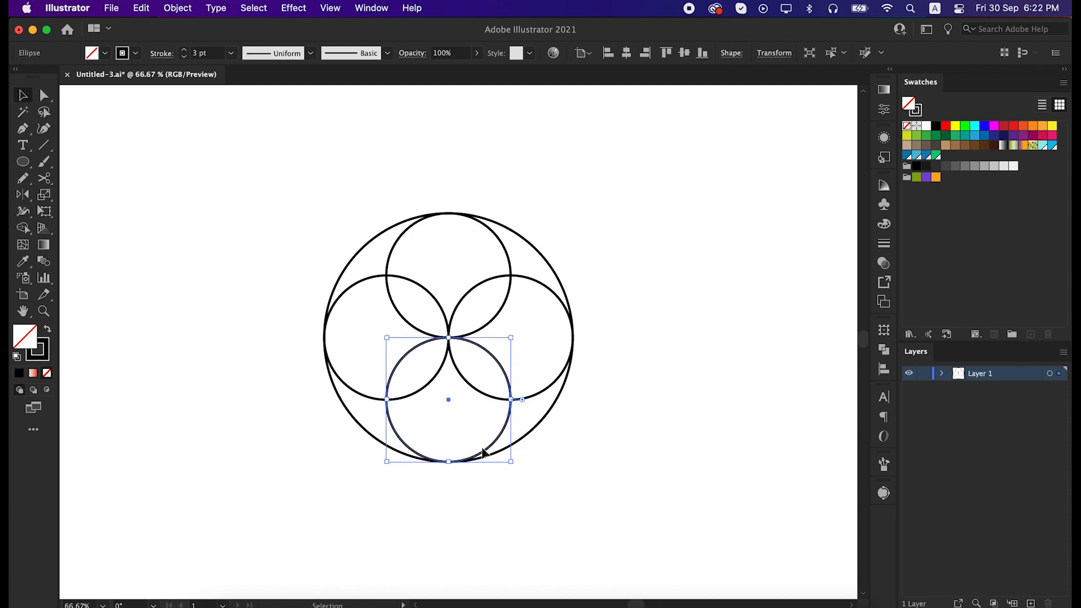
{"action": "left_click", "coordinate": [551, 482]}
Scale all five circles up slightly together about their common centre
{"action": "left_click_drag", "start_coordinate": [304, 176], "coordinate": [604, 481]}
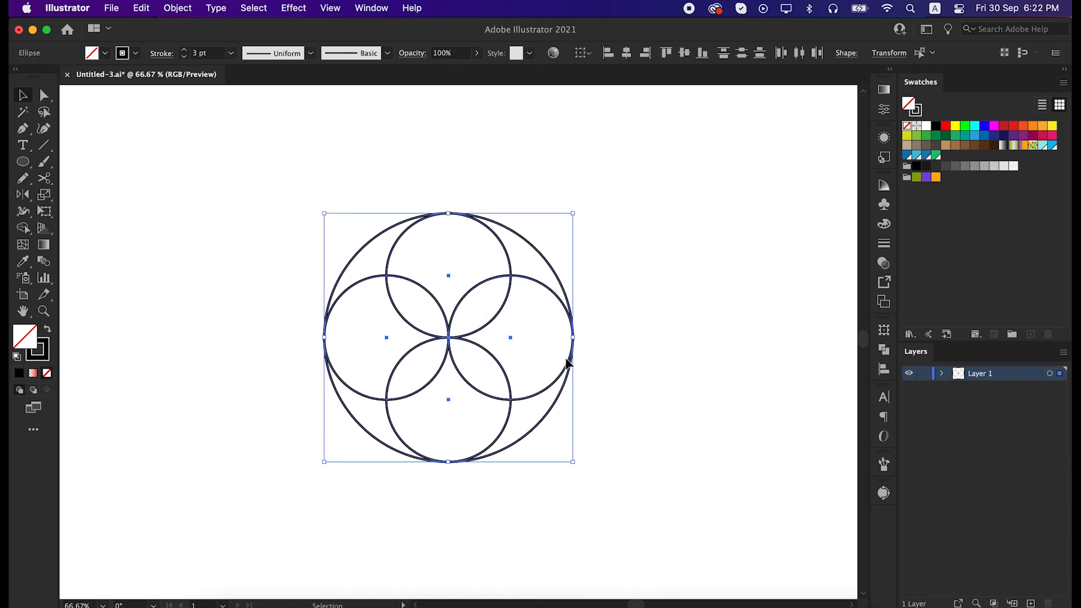
{"action": "left_click_drag", "start_coordinate": [573, 337], "coordinate": [579, 337]}
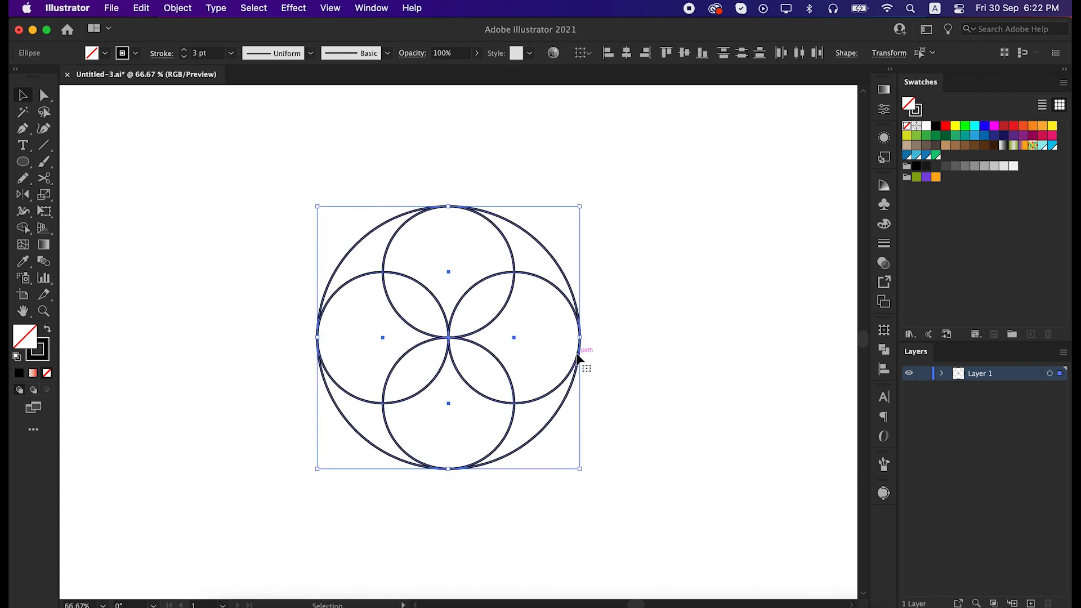
{"action": "left_click", "coordinate": [613, 367]}
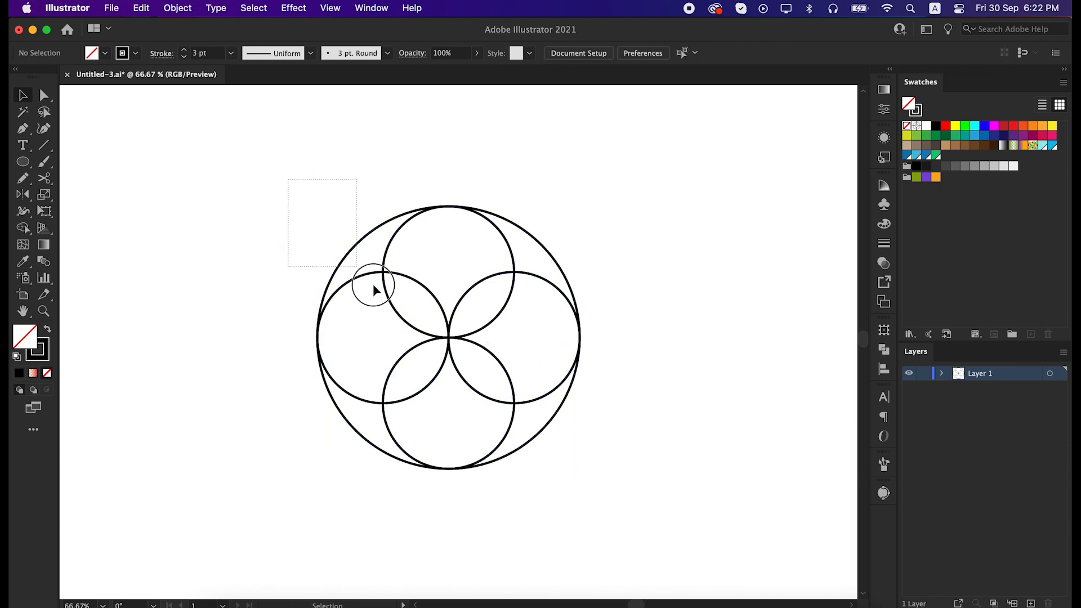
Duplicate the whole circle construction so that two identical copies sit side by side
{"action": "left_click_drag", "start_coordinate": [373, 283], "coordinate": [596, 507]}
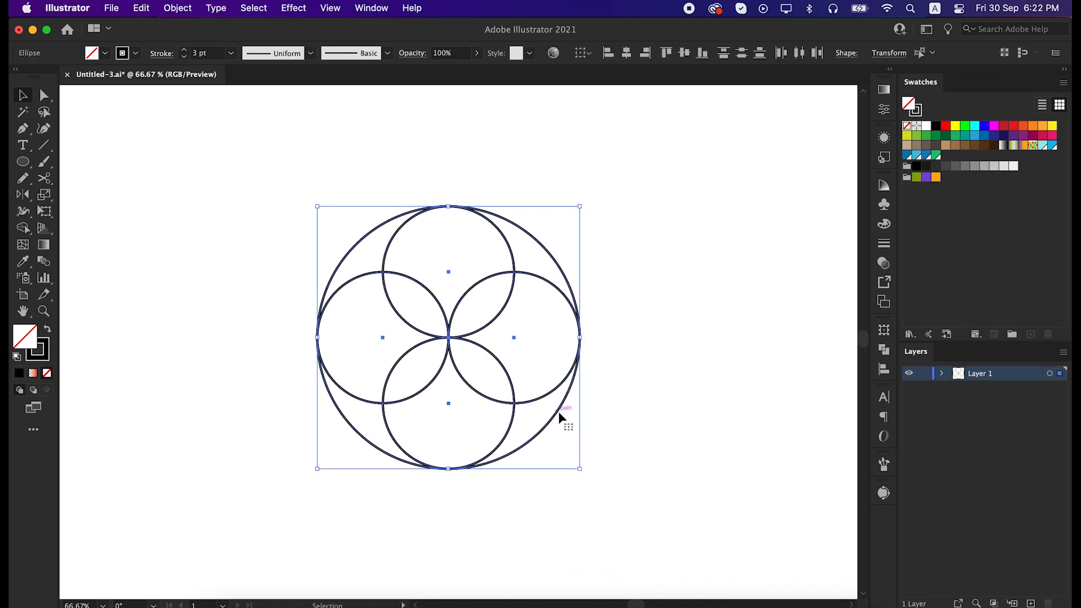
{"action": "left_click_drag", "start_coordinate": [560, 418], "coordinate": [728, 431]}
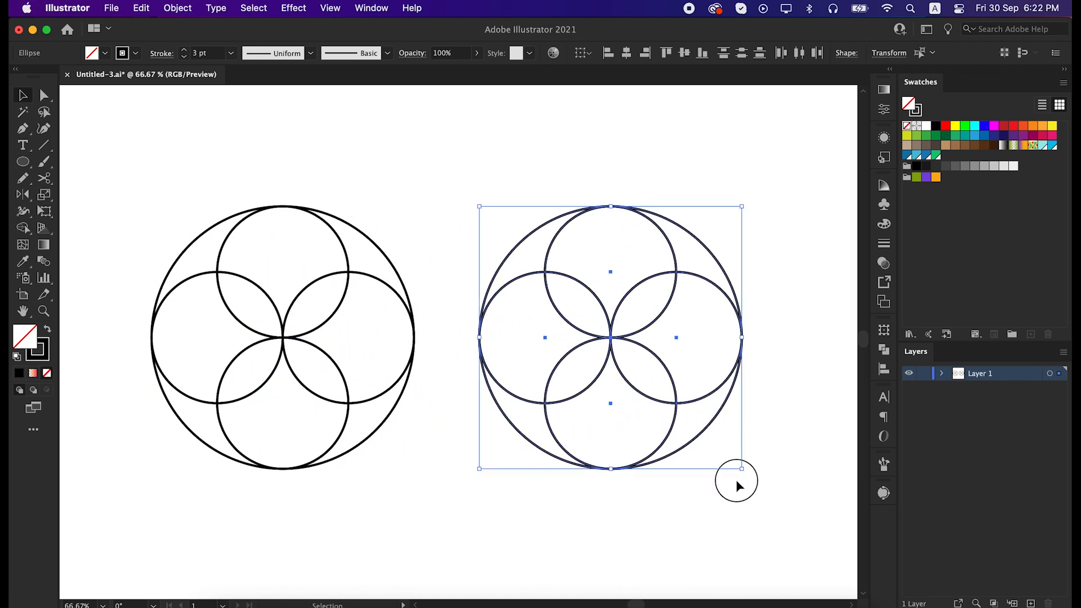
{"action": "left_click", "coordinate": [735, 480]}
Delete the upper and lower small circles from the right-hand construction
{"action": "left_click", "coordinate": [667, 239]}
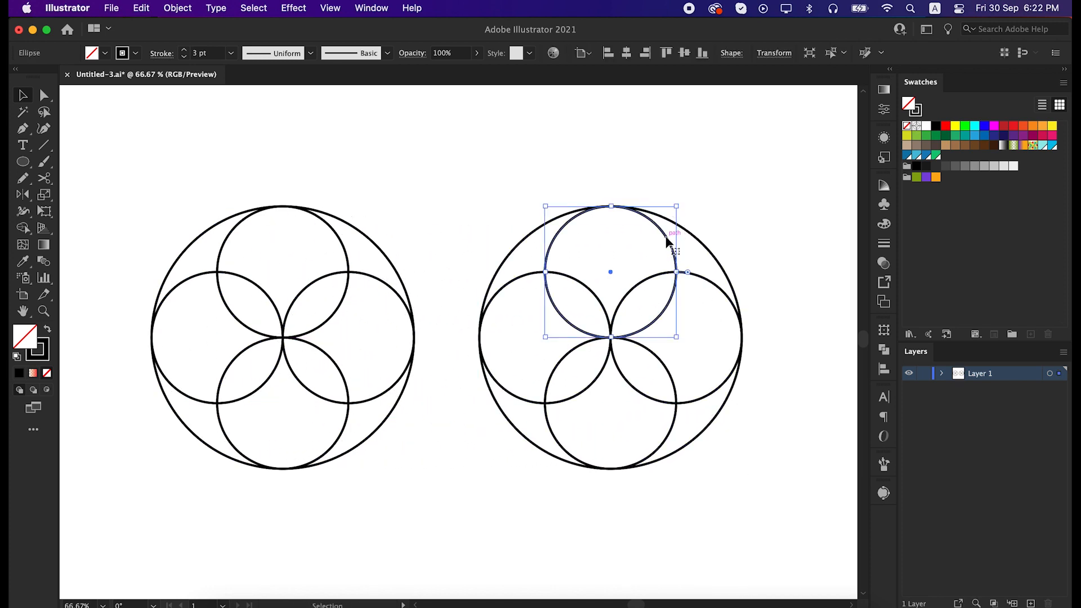
{"action": "key", "text": "Delete"}
{"action": "left_click", "coordinate": [674, 428]}
{"action": "key", "text": "Delete"}
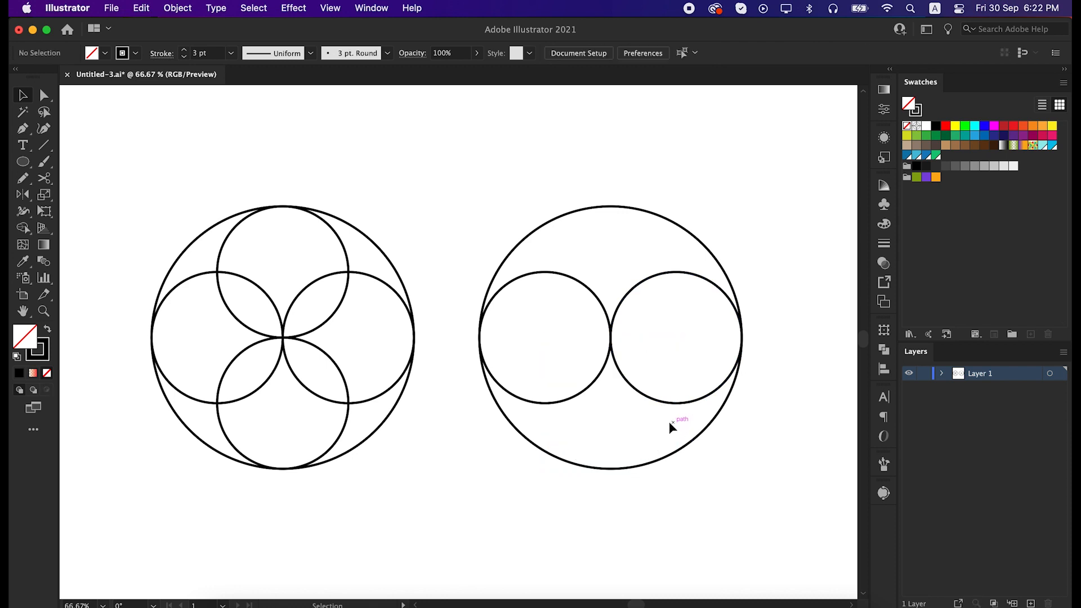
Merge the right-hand construction into two S-curved halves with Shape Builder, joining the left circle to the upper area and the right circle to the lower
{"action": "left_click_drag", "start_coordinate": [481, 181], "coordinate": [737, 500]}
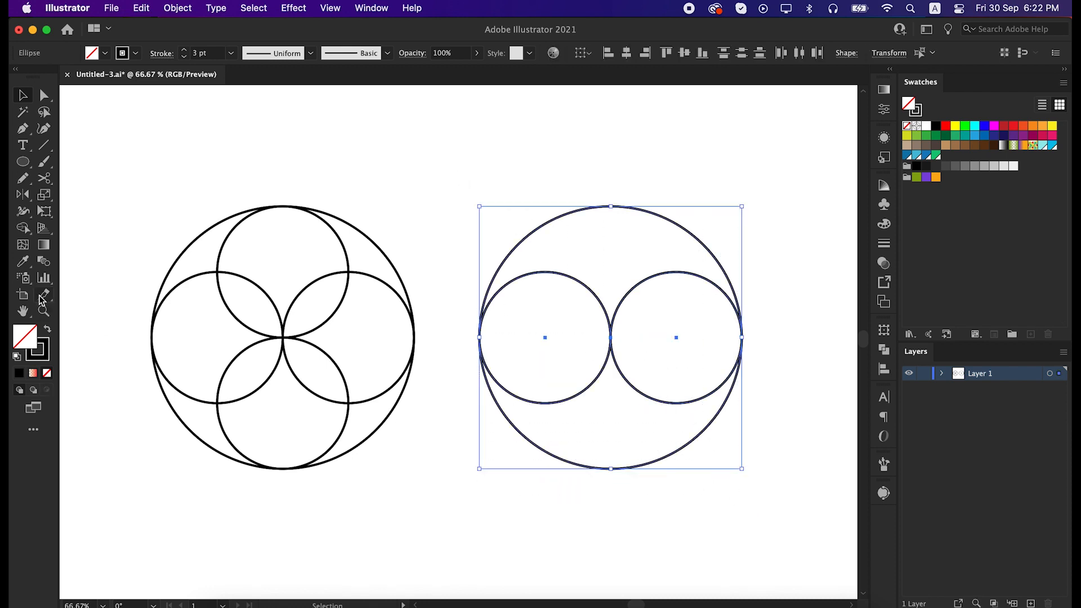
{"action": "left_click_drag", "start_coordinate": [22, 227], "coordinate": [76, 228]}
{"action": "left_click_drag", "start_coordinate": [578, 341], "coordinate": [582, 280]}
{"action": "left_click_drag", "start_coordinate": [659, 372], "coordinate": [626, 417]}
{"action": "key", "text": "v"}
Swap fill and stroke on the upper S-curved half so it is solid black with no outline
{"action": "left_click_drag", "start_coordinate": [497, 196], "coordinate": [541, 263]}
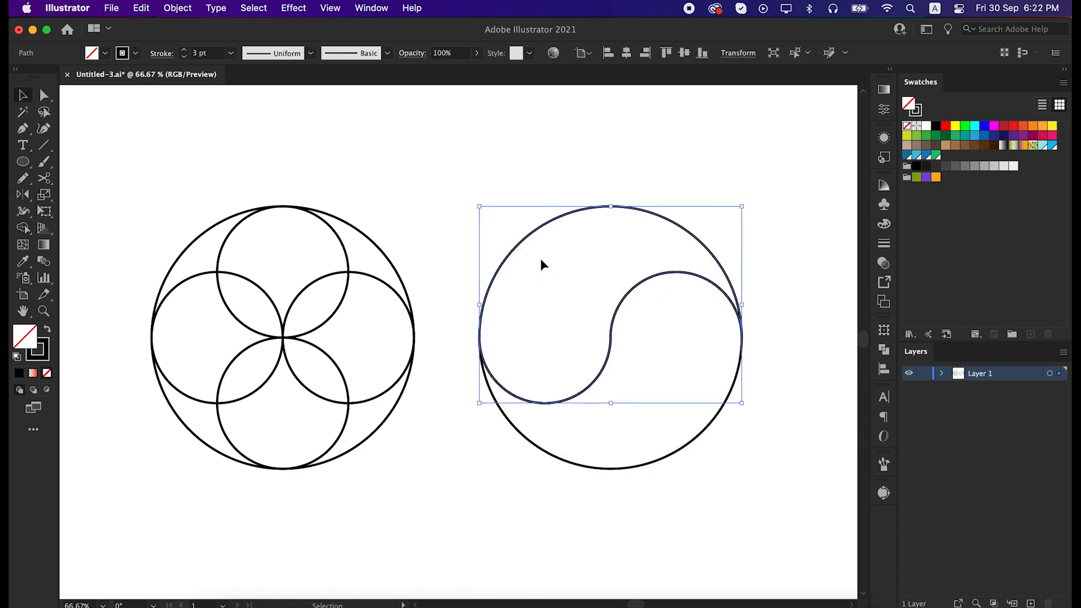
{"action": "left_click", "coordinate": [47, 331]}
{"action": "left_click", "coordinate": [659, 493]}
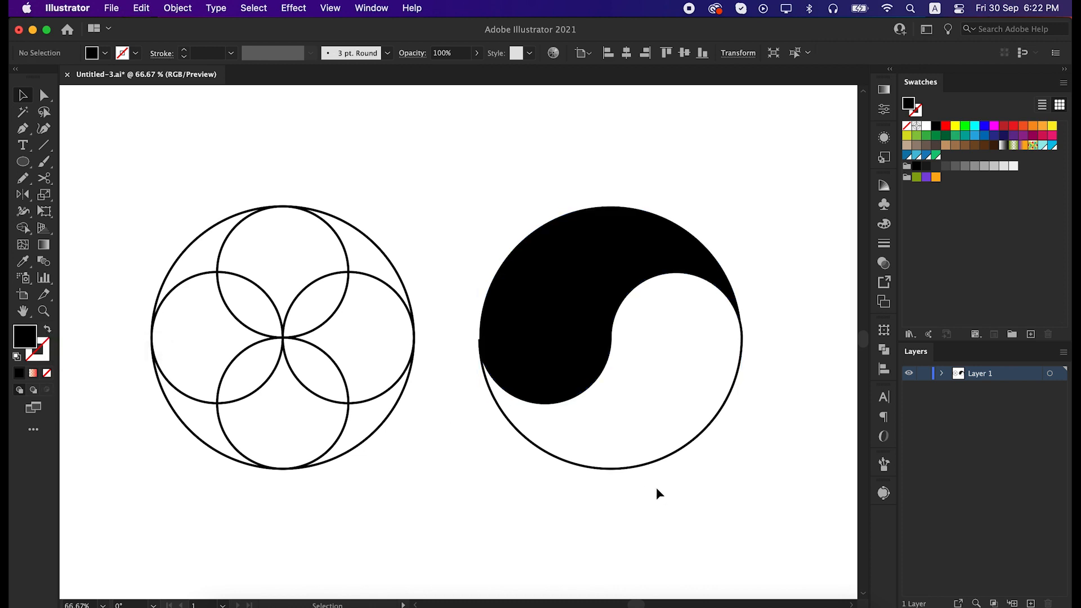
Align the lower half's stroke to the inside and set its weight to 6 pt
{"action": "left_click_drag", "start_coordinate": [632, 465], "coordinate": [632, 465]}
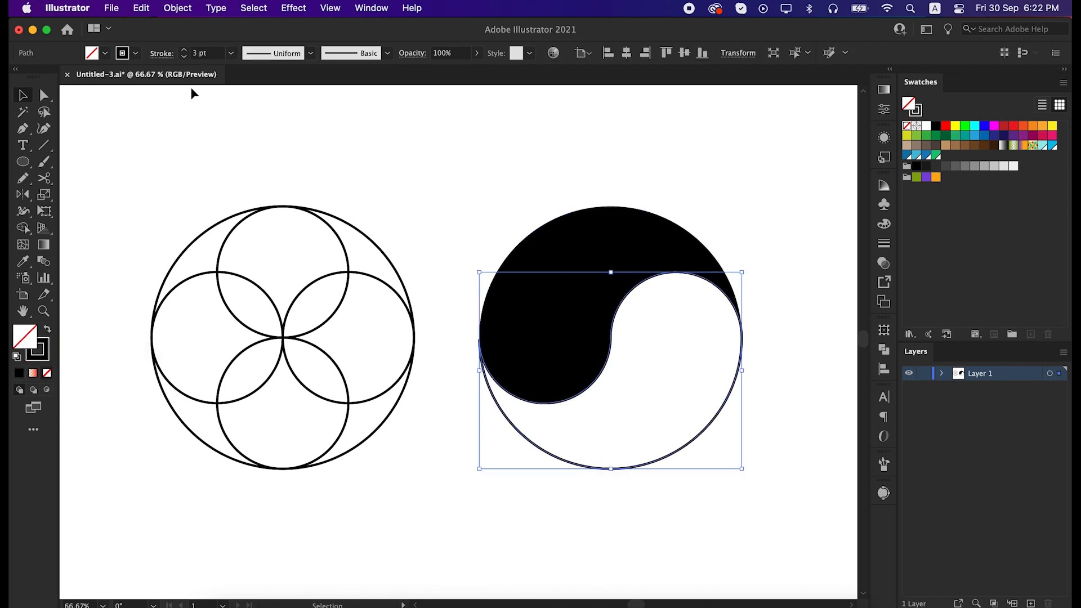
{"action": "left_click", "coordinate": [161, 53]}
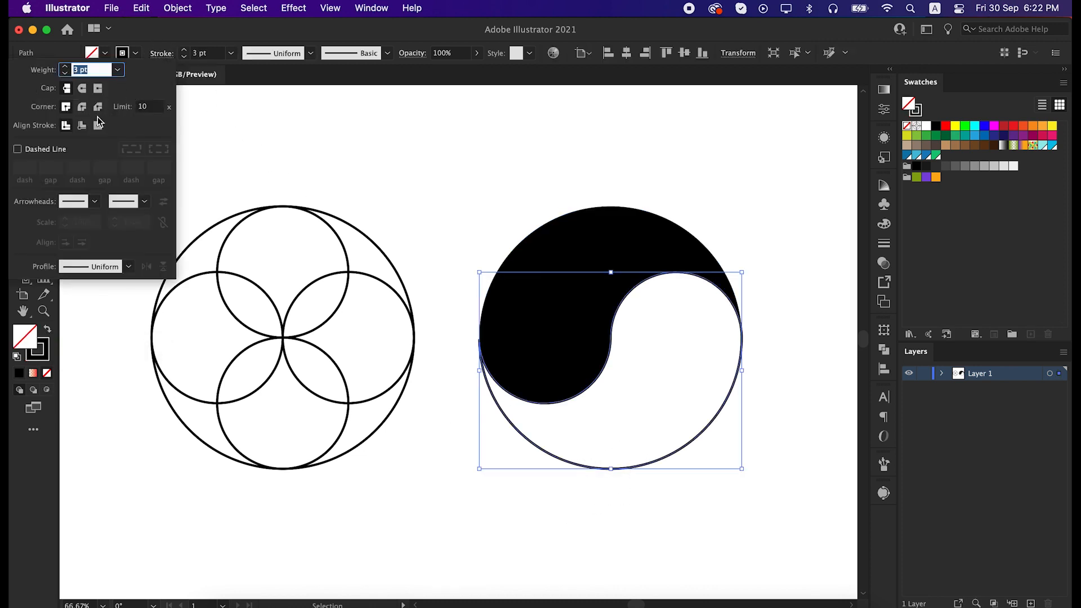
{"action": "left_click", "coordinate": [82, 126]}
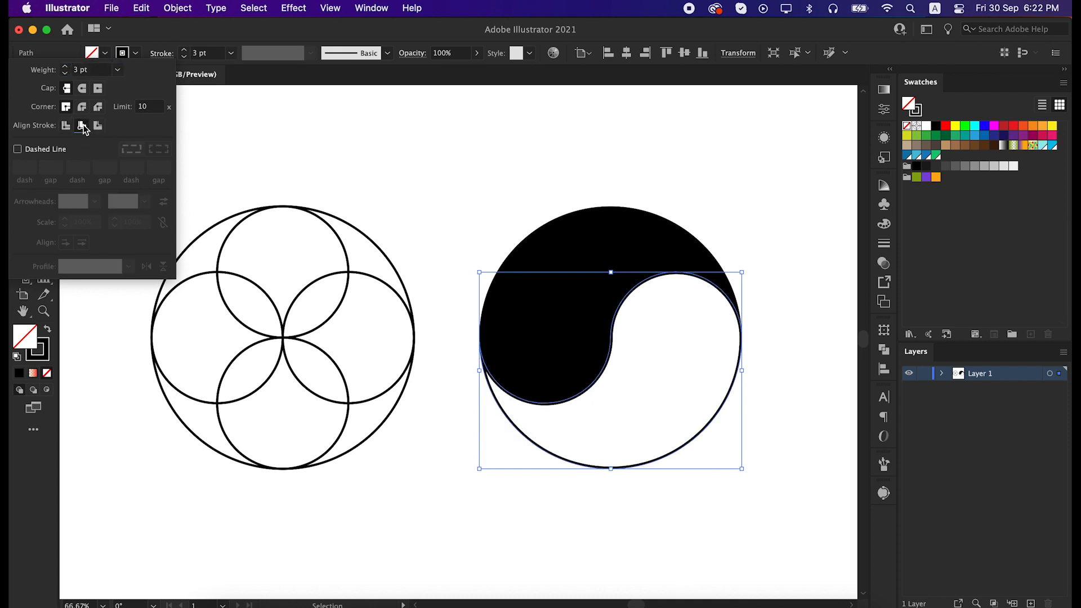
{"action": "left_click", "coordinate": [184, 50]}
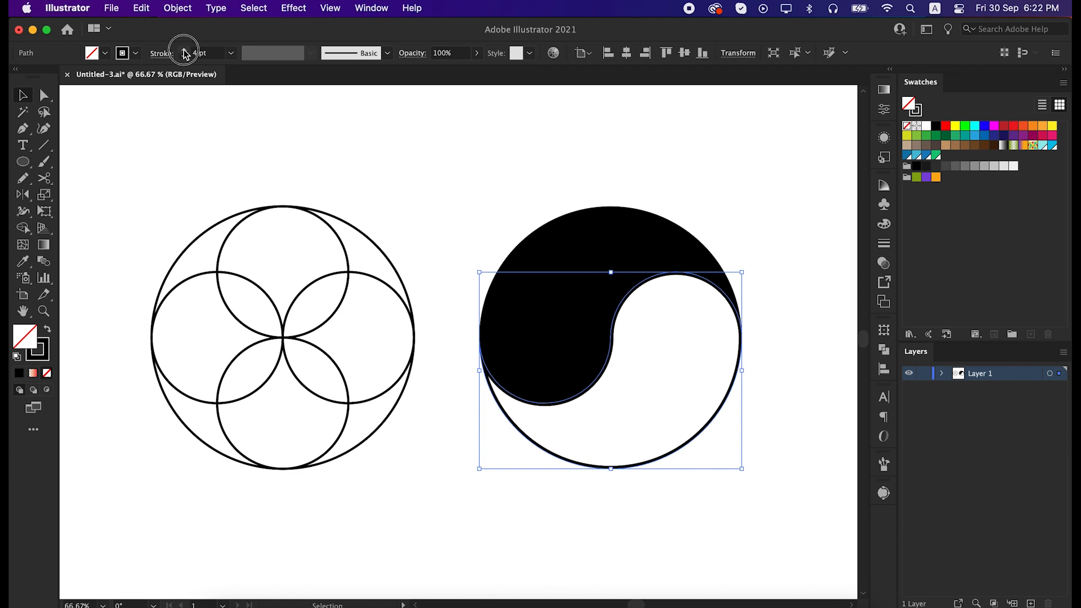
{"action": "left_click", "coordinate": [183, 50]}
{"action": "left_click", "coordinate": [183, 50]}
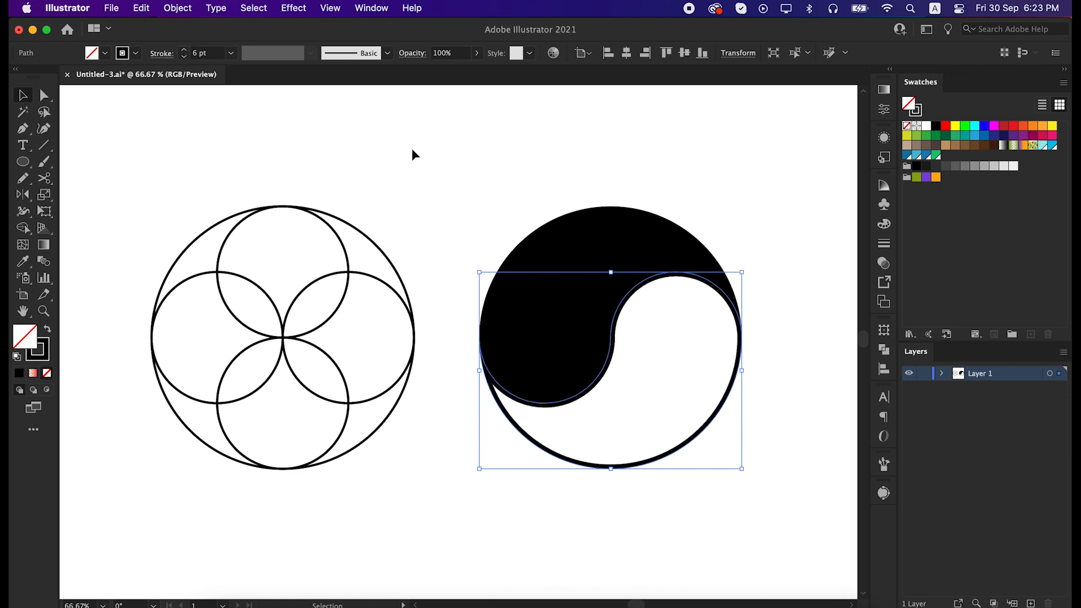
{"action": "left_click", "coordinate": [436, 159]}
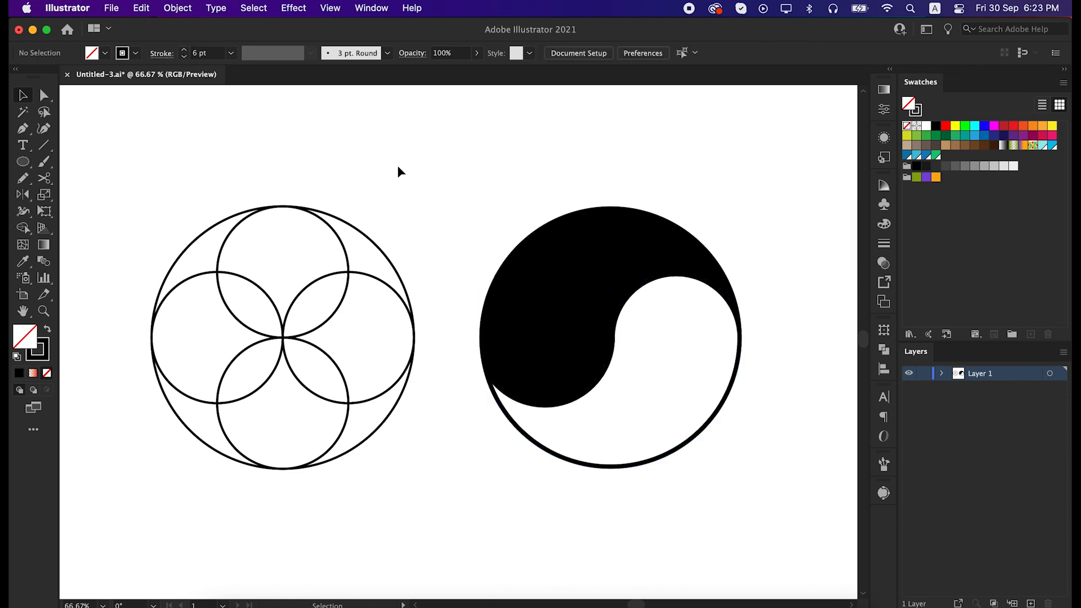
Draw a small circle in the rounded part of the black half and fill it white without a stroke
{"action": "left_click", "coordinate": [48, 330]}
{"action": "left_click", "coordinate": [27, 165]}
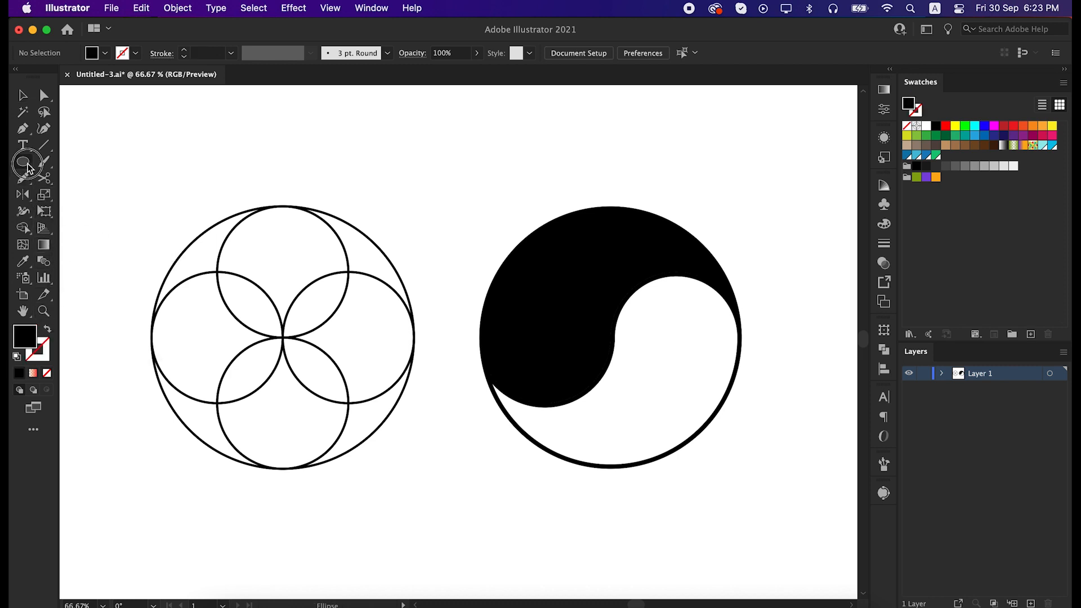
{"action": "left_click", "coordinate": [27, 166]}
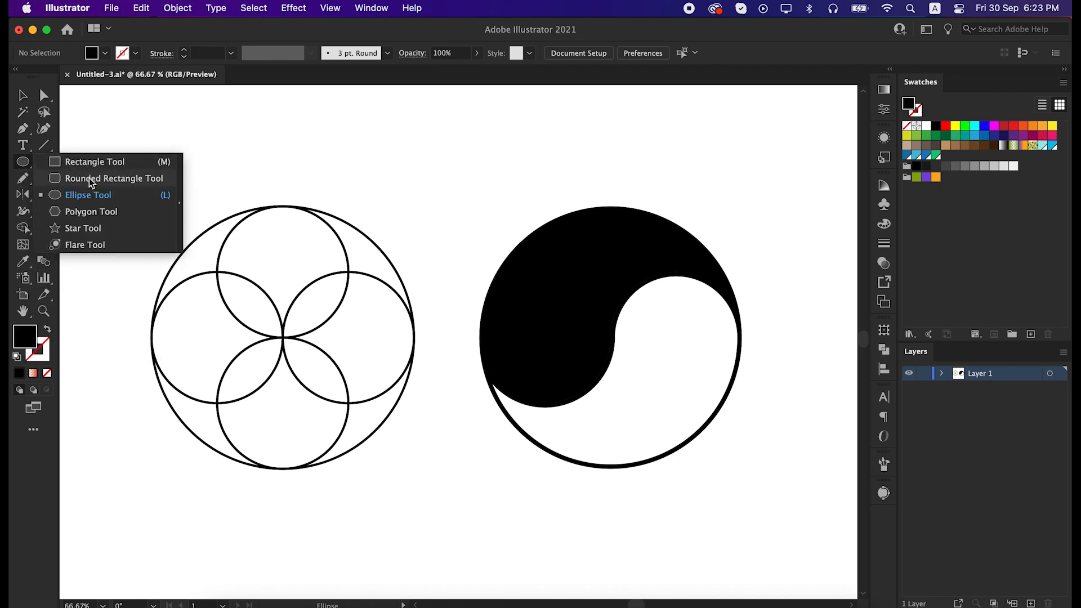
{"action": "left_click", "coordinate": [90, 194]}
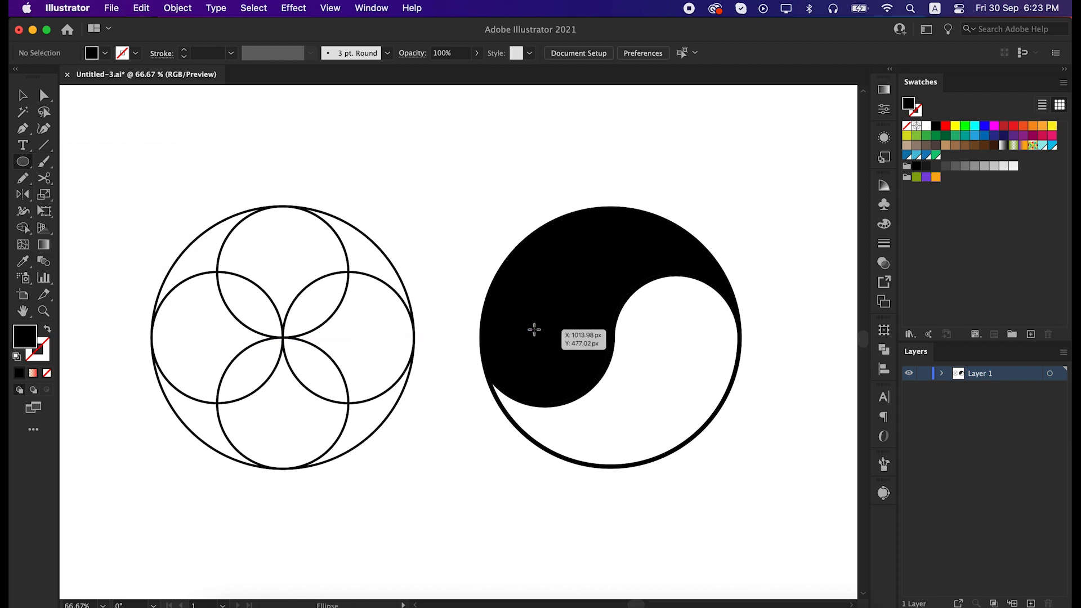
{"action": "left_click_drag", "start_coordinate": [534, 329], "coordinate": [549, 369]}
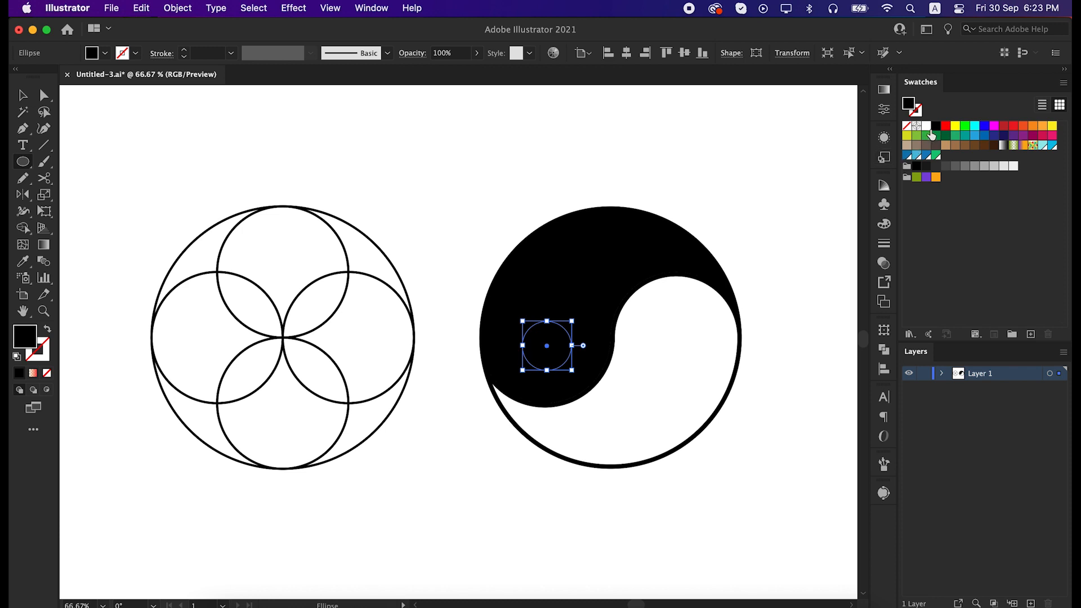
{"action": "left_click", "coordinate": [926, 127]}
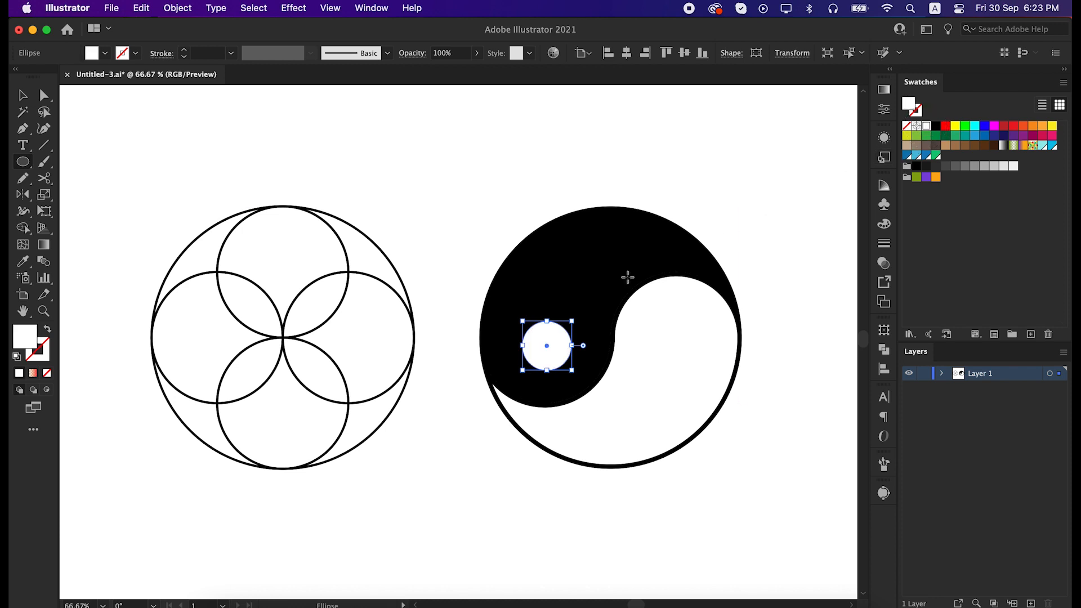
Copy the white dot into the rounded part of the white half and fill the copy black
{"action": "key", "text": "v"}
{"action": "left_click_drag", "start_coordinate": [547, 348], "coordinate": [678, 336]}
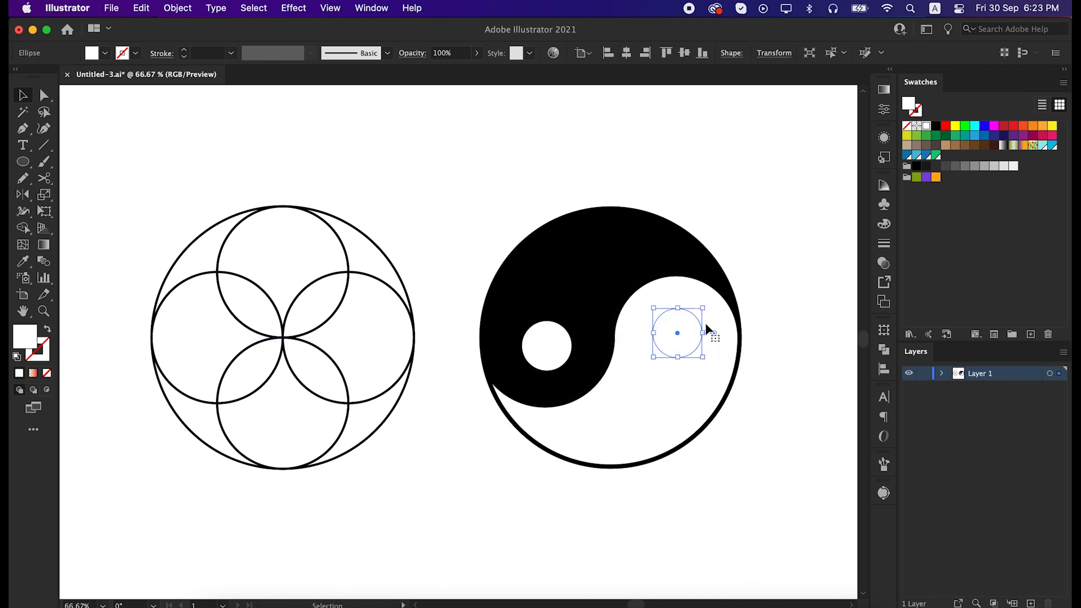
{"action": "left_click", "coordinate": [935, 126]}
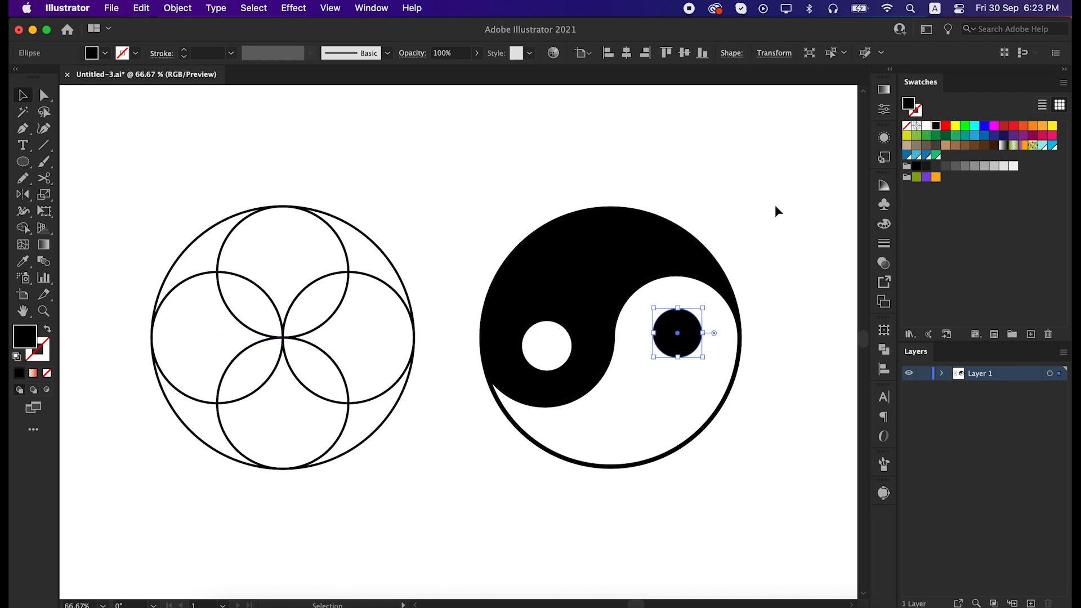
{"action": "left_click", "coordinate": [771, 205]}
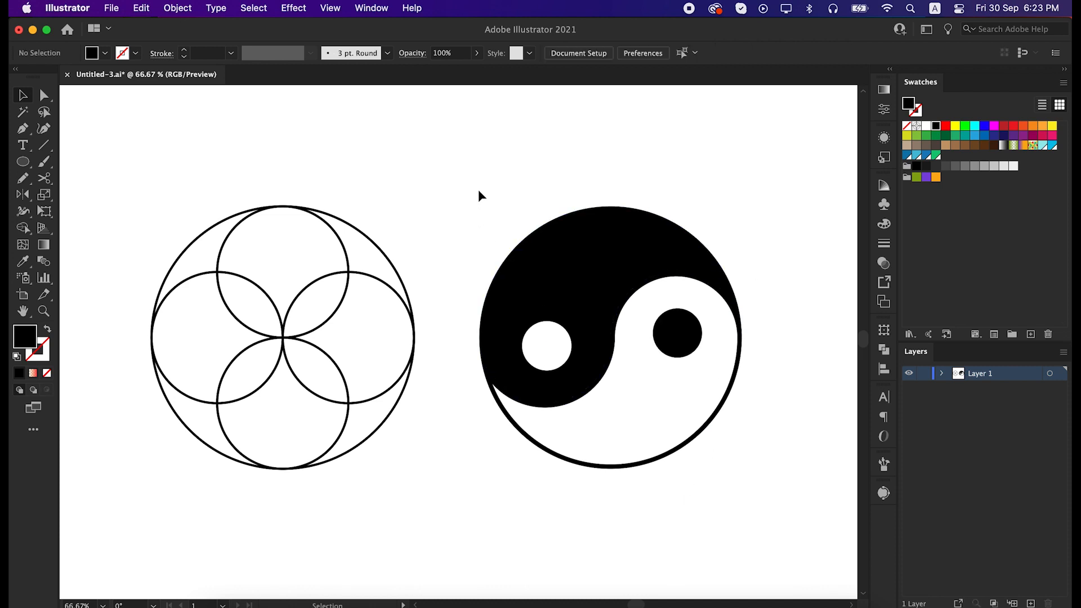
Delete the entire yin-yang symbol
{"action": "left_click_drag", "start_coordinate": [475, 179], "coordinate": [735, 499]}
{"action": "key", "text": "Delete"}
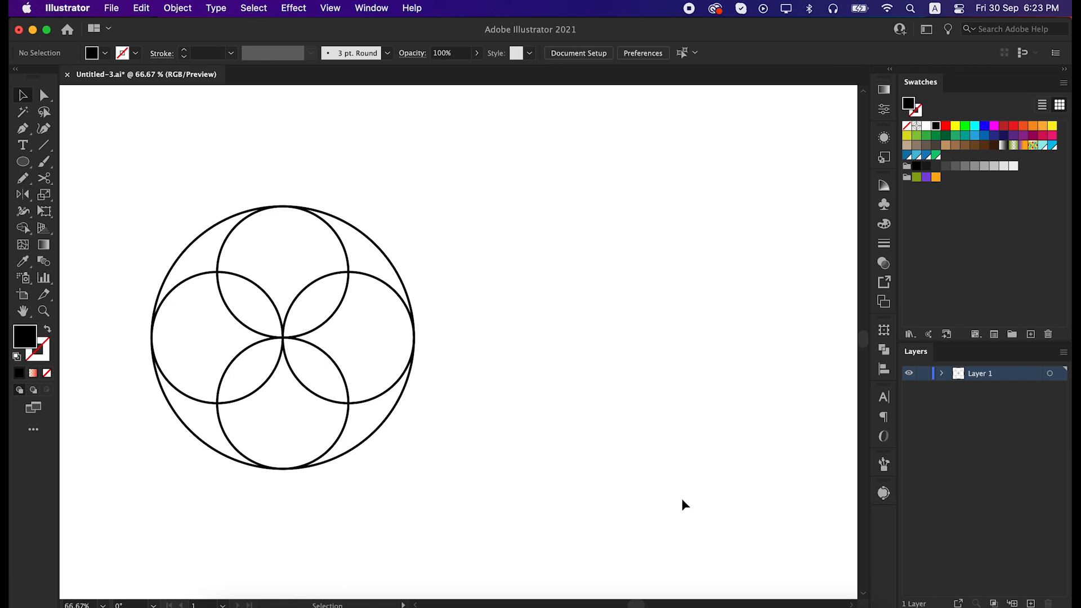
Move the remaining five-circle construction to the middle of the canvas and scale it up slightly about its centre
{"action": "left_click_drag", "start_coordinate": [126, 200], "coordinate": [423, 496]}
{"action": "left_click_drag", "start_coordinate": [380, 431], "coordinate": [550, 437]}
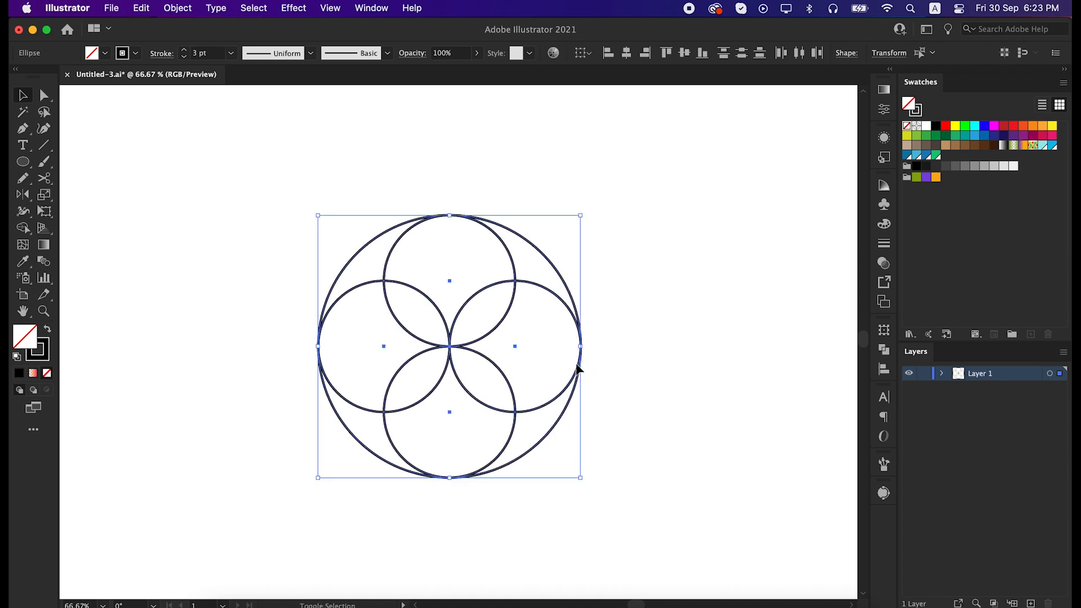
{"action": "left_click_drag", "start_coordinate": [585, 347], "coordinate": [592, 346]}
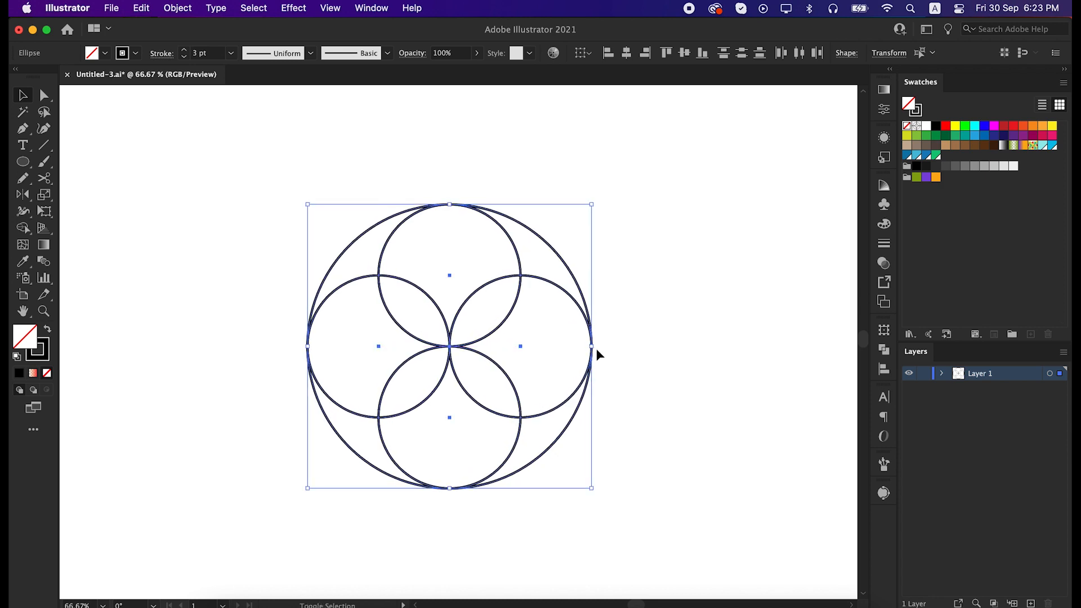
{"action": "left_click", "coordinate": [625, 374]}
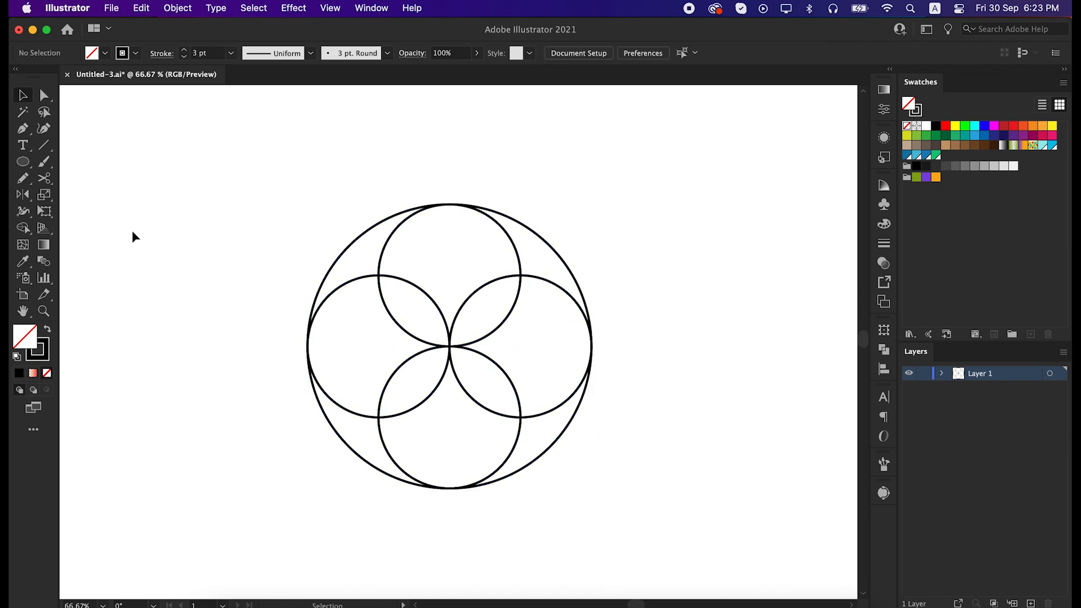
Draw a small square with the Rectangle tool, centred where the four small circles meet
{"action": "left_click", "coordinate": [30, 161]}
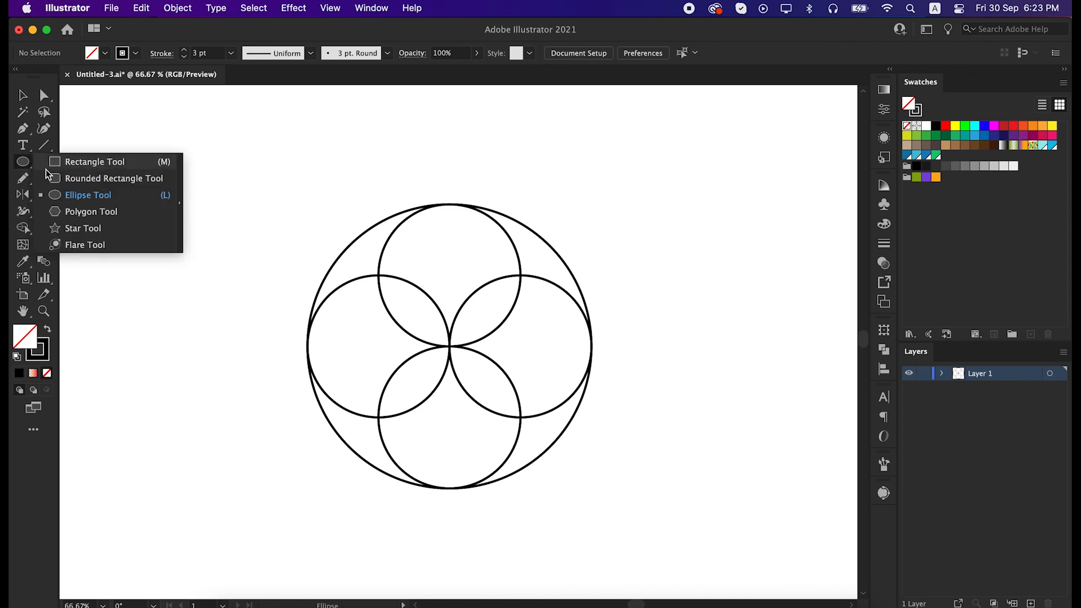
{"action": "left_click", "coordinate": [81, 163]}
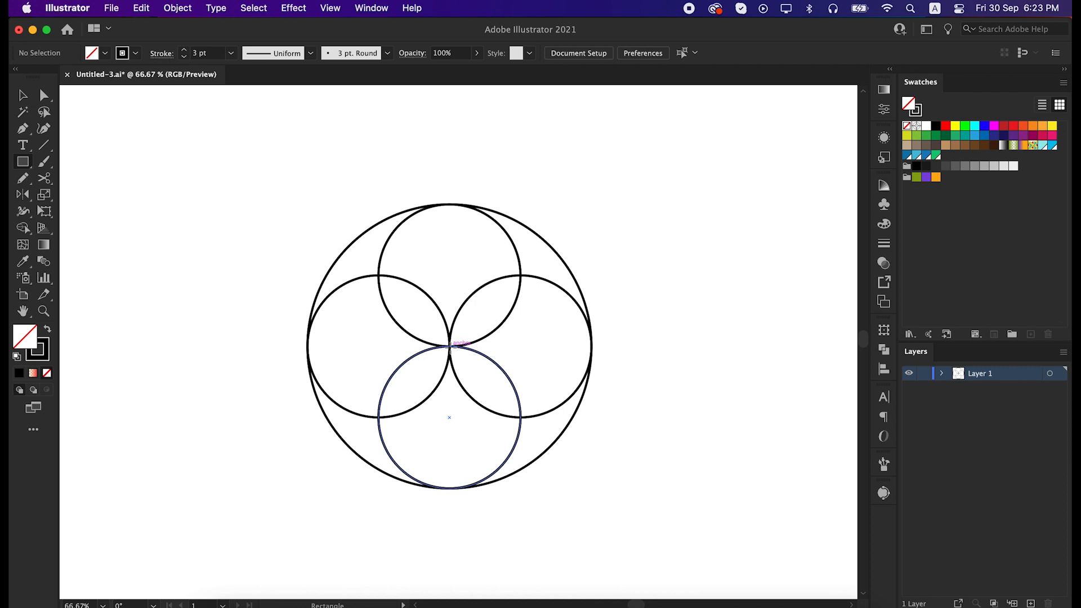
{"action": "left_click_drag", "start_coordinate": [449, 346], "coordinate": [464, 373]}
{"action": "key", "text": "v"}
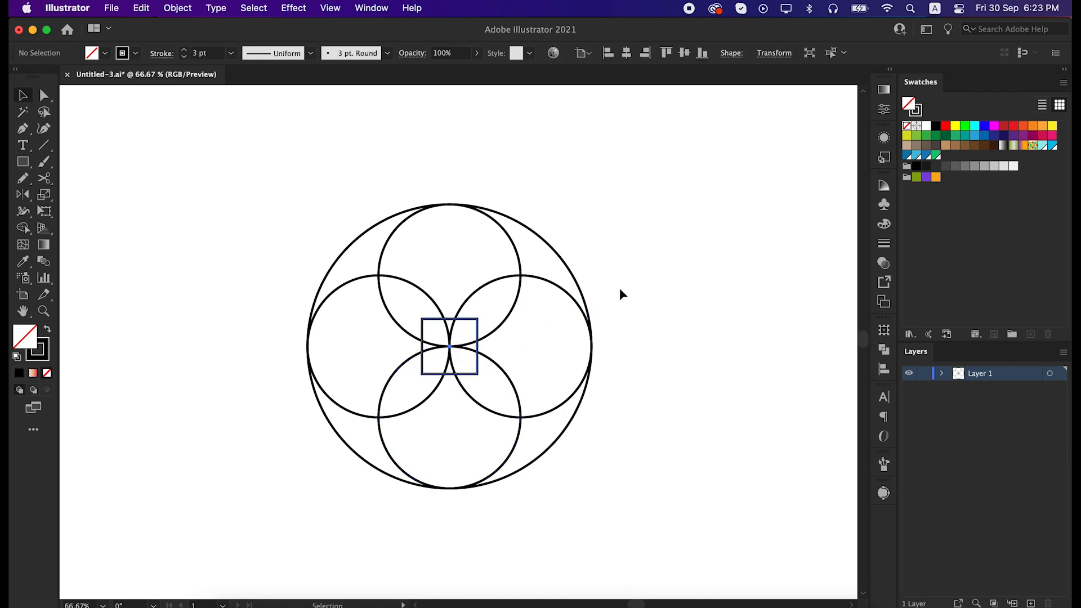
{"action": "left_click", "coordinate": [619, 290]}
Merge all regions inside the central square into one shape with Shape Builder
{"action": "left_click_drag", "start_coordinate": [298, 198], "coordinate": [600, 508]}
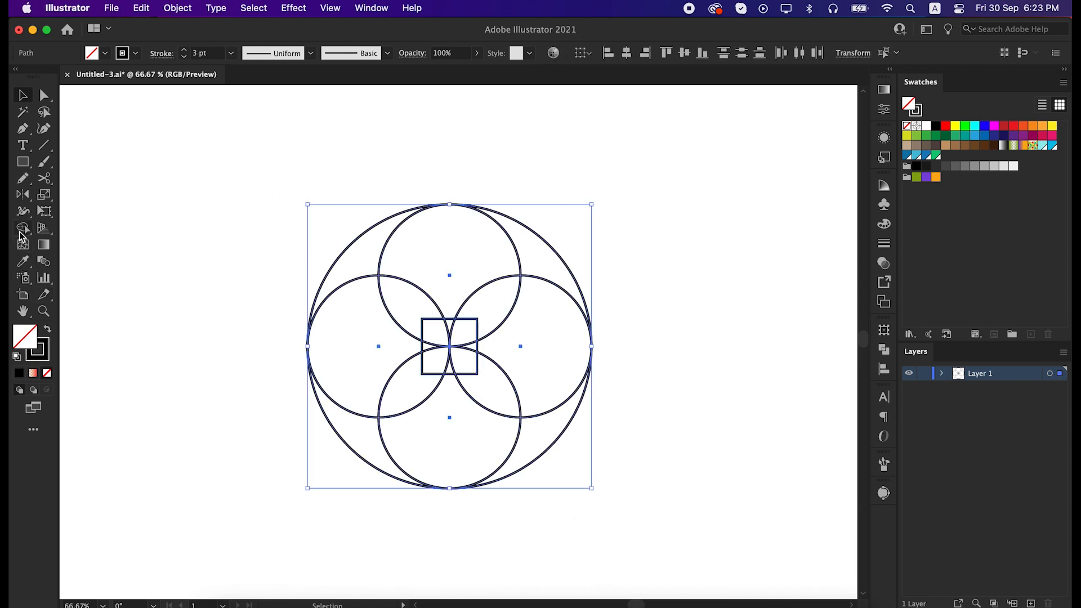
{"action": "left_click_drag", "start_coordinate": [22, 235], "coordinate": [61, 230]}
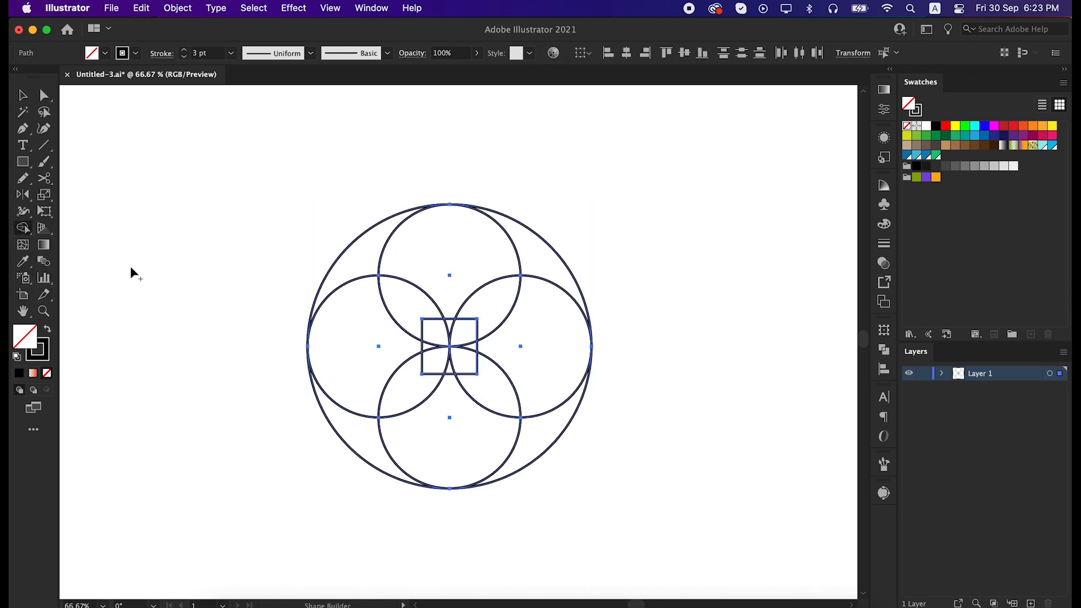
{"action": "left_click_drag", "start_coordinate": [434, 338], "coordinate": [459, 366]}
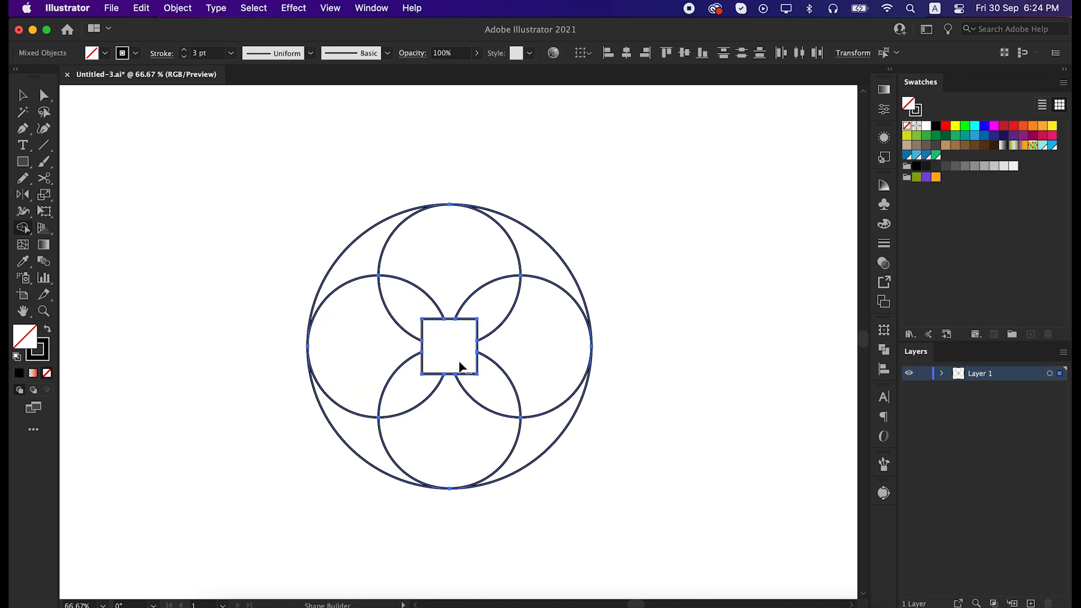
Use Shape Builder to merge the central square with the four petals, and each outer lobe with its neighbouring crescent, in a pinwheel pattern
{"action": "mouse_move", "coordinate": [442, 330]}
{"action": "left_mouse_down"}
{"action": "mouse_move", "coordinate": [419, 313]}
{"action": "mouse_move", "coordinate": [460, 331]}
{"action": "mouse_move", "coordinate": [476, 316]}
{"action": "mouse_move", "coordinate": [466, 362]}
{"action": "mouse_move", "coordinate": [477, 381]}
{"action": "mouse_move", "coordinate": [435, 364]}
{"action": "mouse_move", "coordinate": [416, 383]}
{"action": "left_mouse_up"}
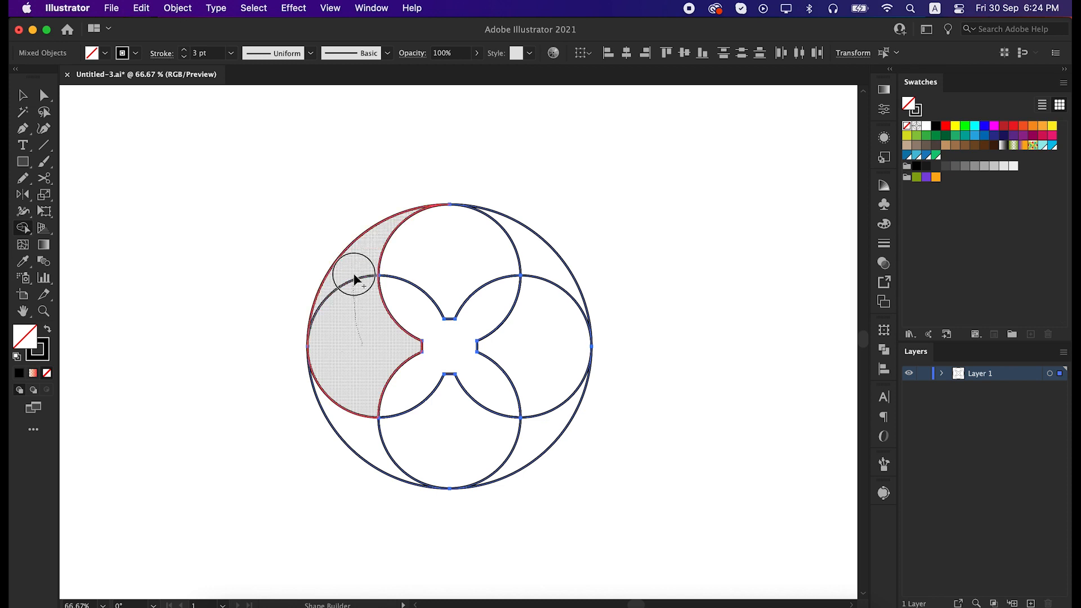
{"action": "left_click_drag", "start_coordinate": [492, 250], "coordinate": [523, 255]}
{"action": "left_click_drag", "start_coordinate": [535, 361], "coordinate": [540, 428]}
{"action": "left_click_drag", "start_coordinate": [470, 432], "coordinate": [370, 434]}
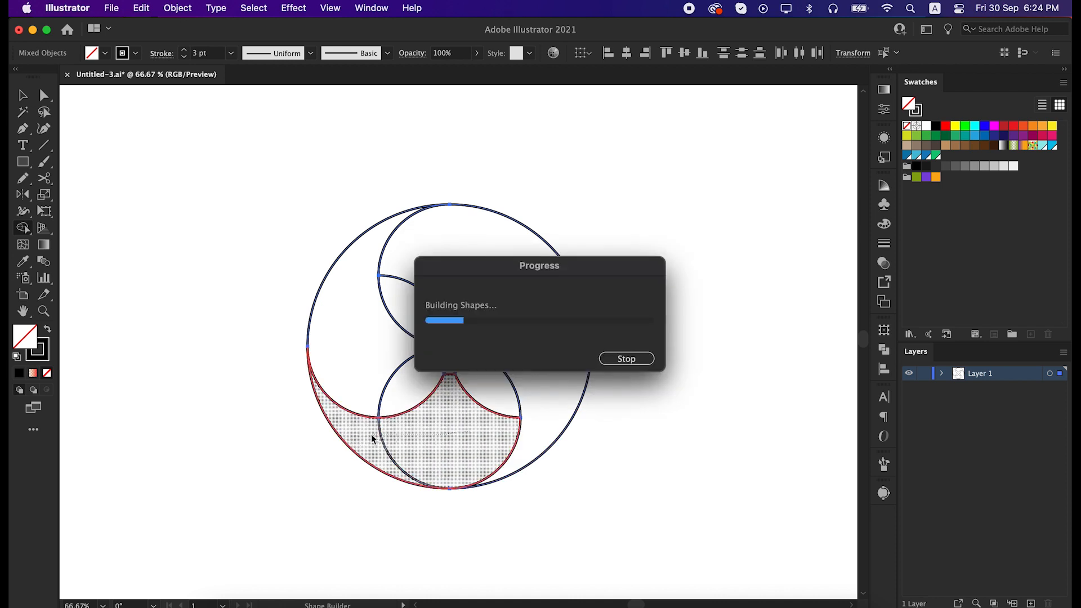
Select the whole emblem, scale it up slightly in proportion, and deselect it
{"action": "key", "text": "v"}
{"action": "left_click", "coordinate": [225, 383]}
{"action": "left_click_drag", "start_coordinate": [301, 195], "coordinate": [602, 500]}
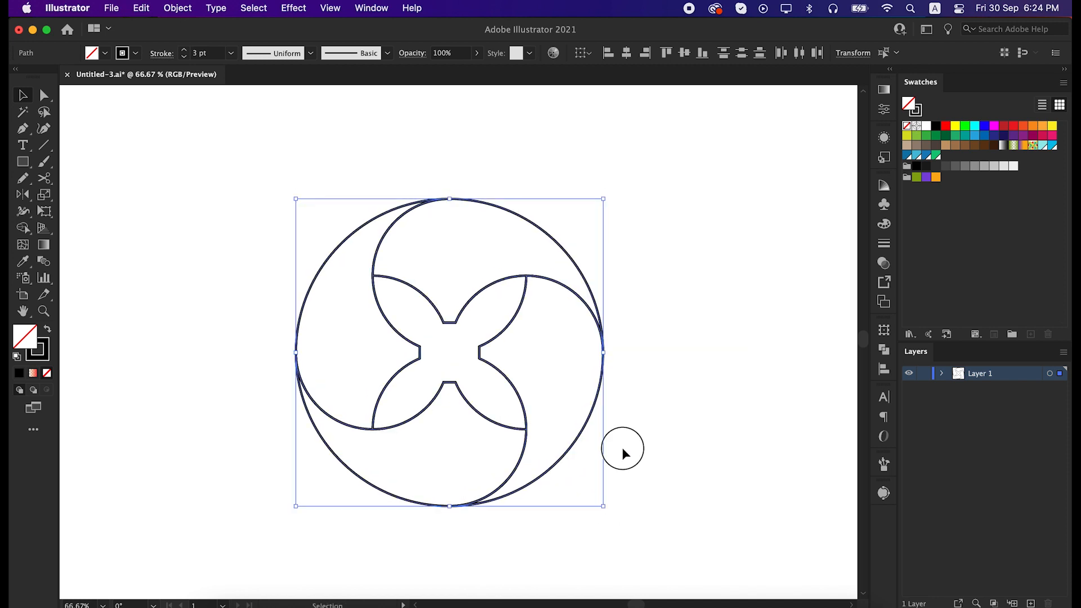
{"action": "left_click", "coordinate": [622, 447]}
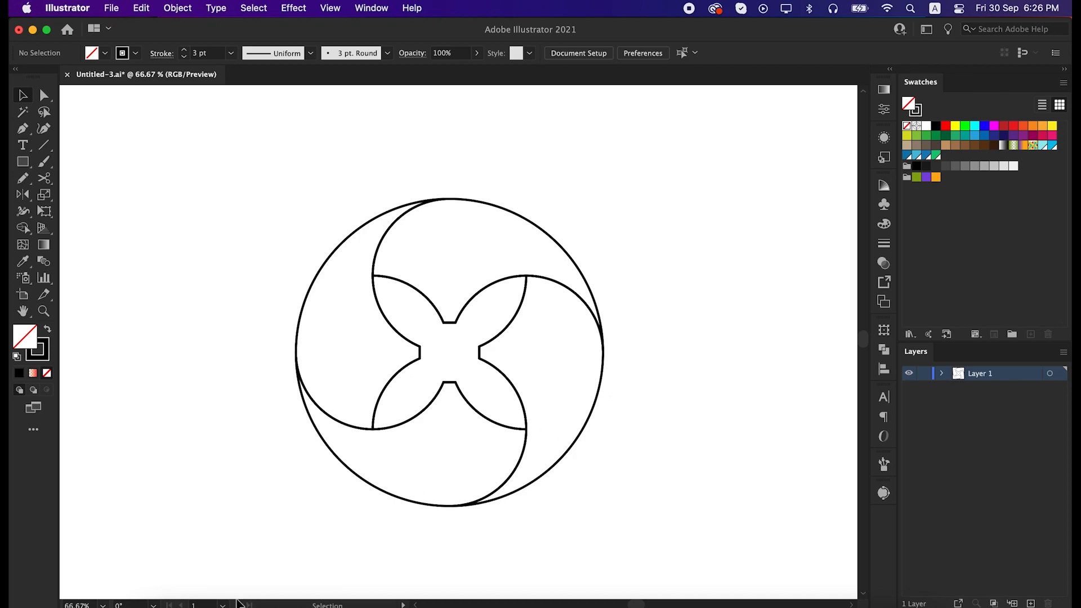
Switch to Chrome, open the uiGradients website, and show its full gradient collection
{"action": "left_click", "coordinate": [200, 597]}
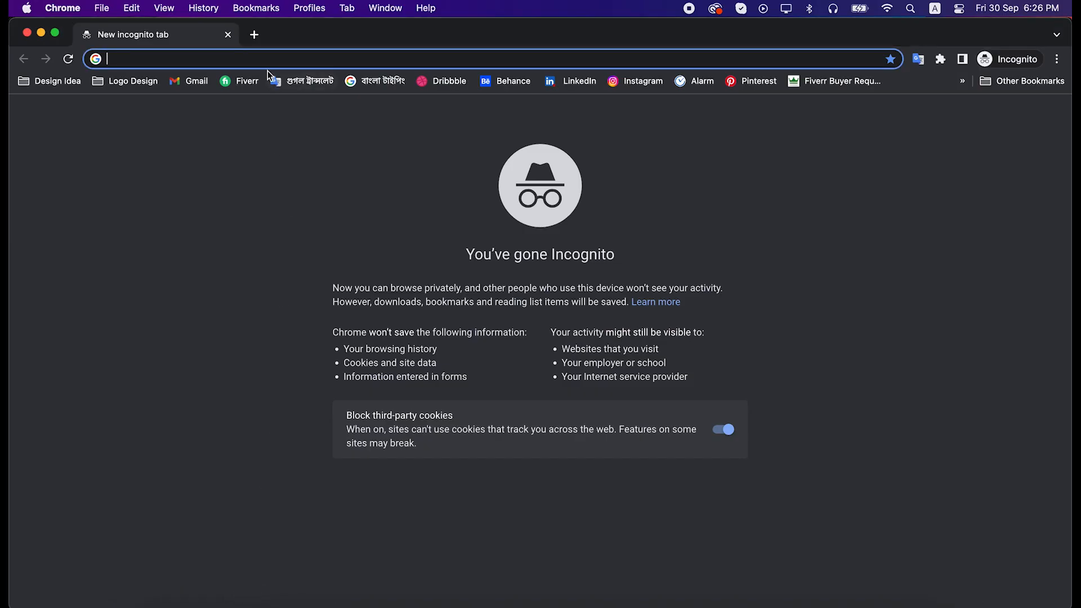
{"action": "type", "text": "ui"}
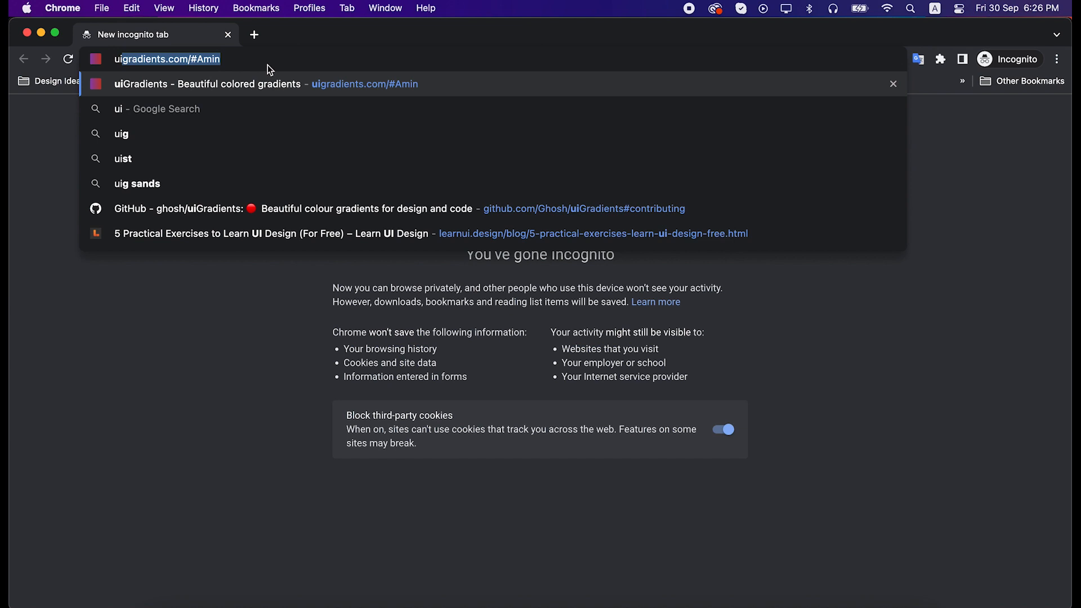
{"action": "key", "text": "Return"}
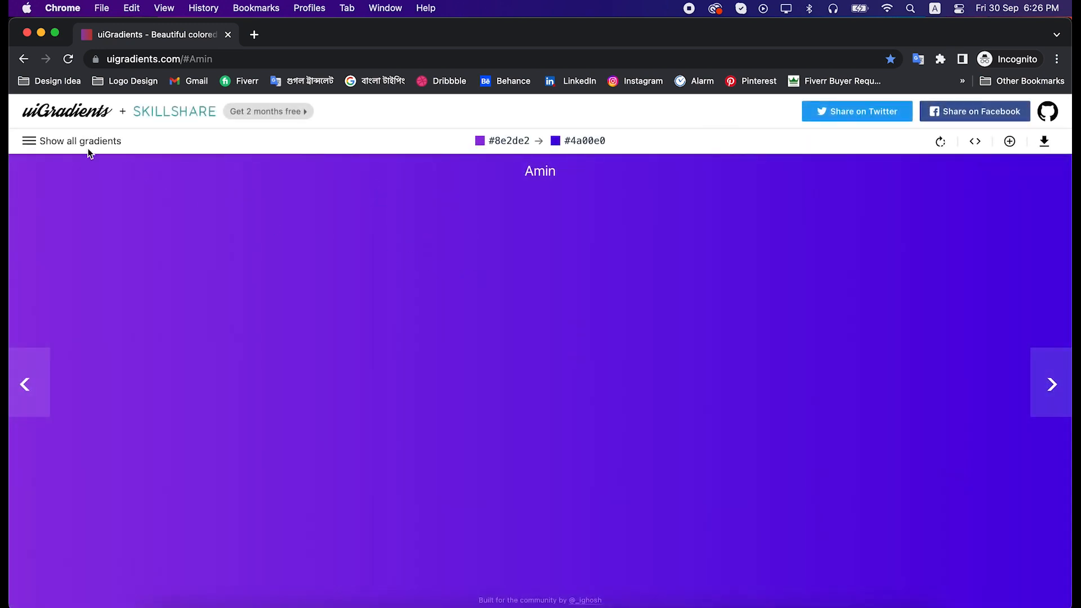
{"action": "left_click", "coordinate": [35, 144]}
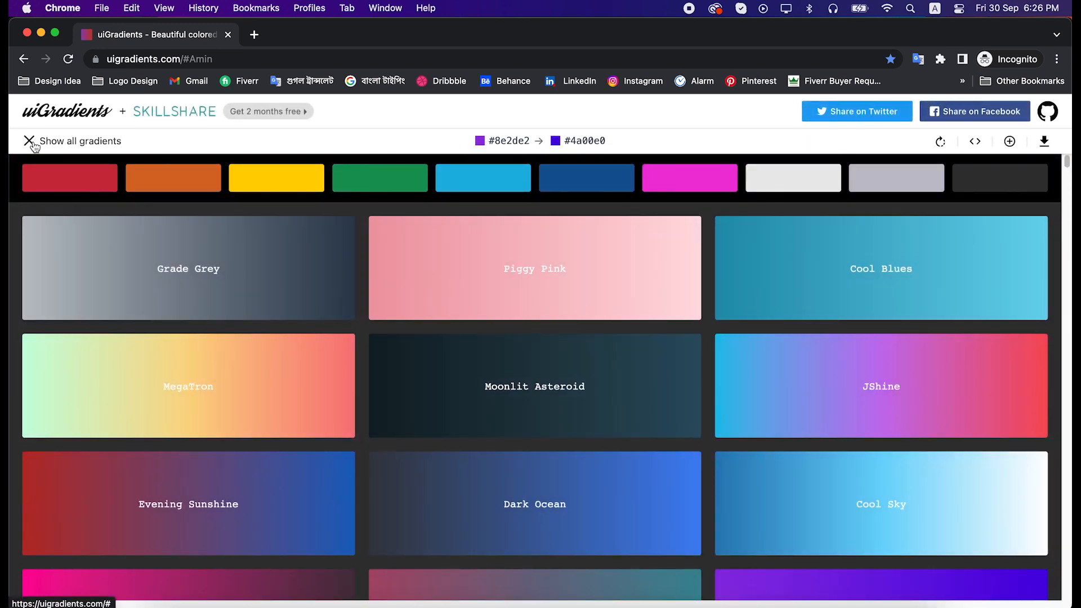
Open the Wedding Day Blues gradient from the collection and copy its colour codes, #40e0d0, #ff8c00 and #ff0080
{"action": "scroll", "coordinate": [779, 406], "scroll_direction": "down", "scroll_amount": 10}
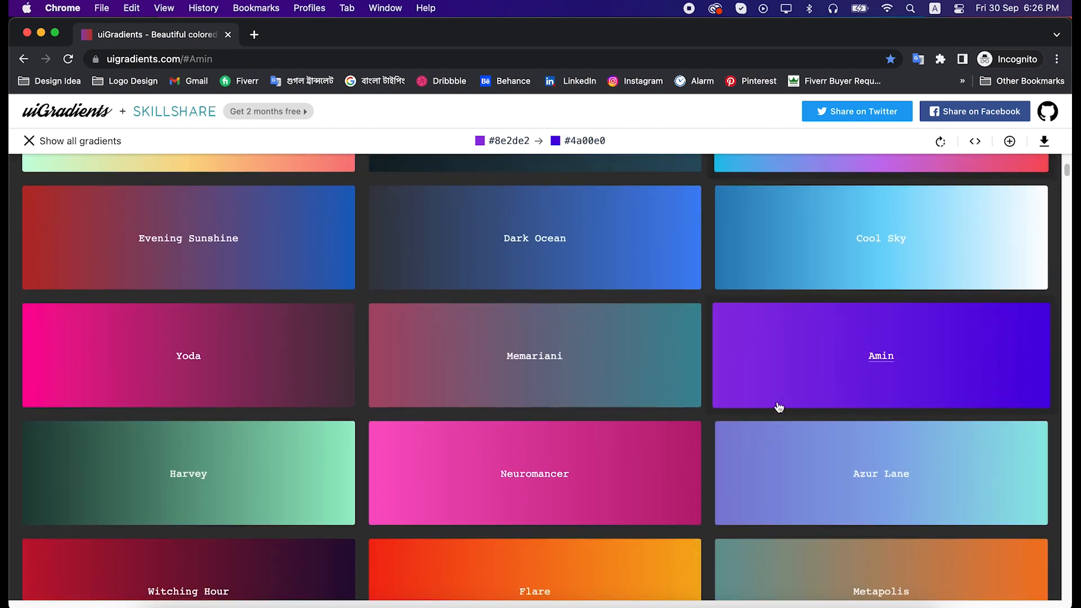
{"action": "scroll", "coordinate": [778, 403], "scroll_direction": "down", "scroll_amount": 10}
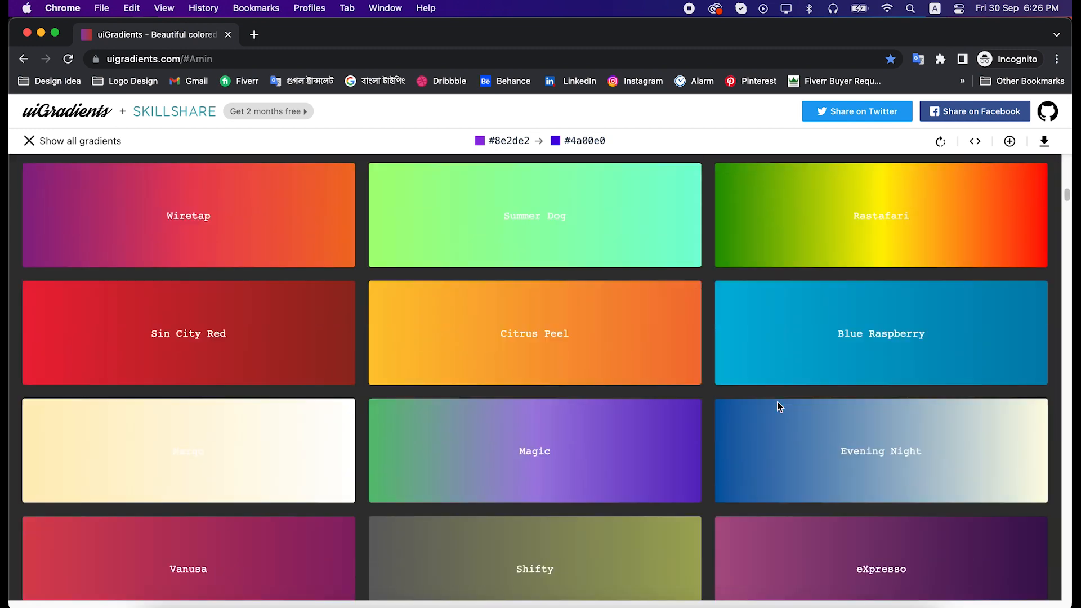
{"action": "scroll", "coordinate": [778, 405], "scroll_direction": "down", "scroll_amount": 5}
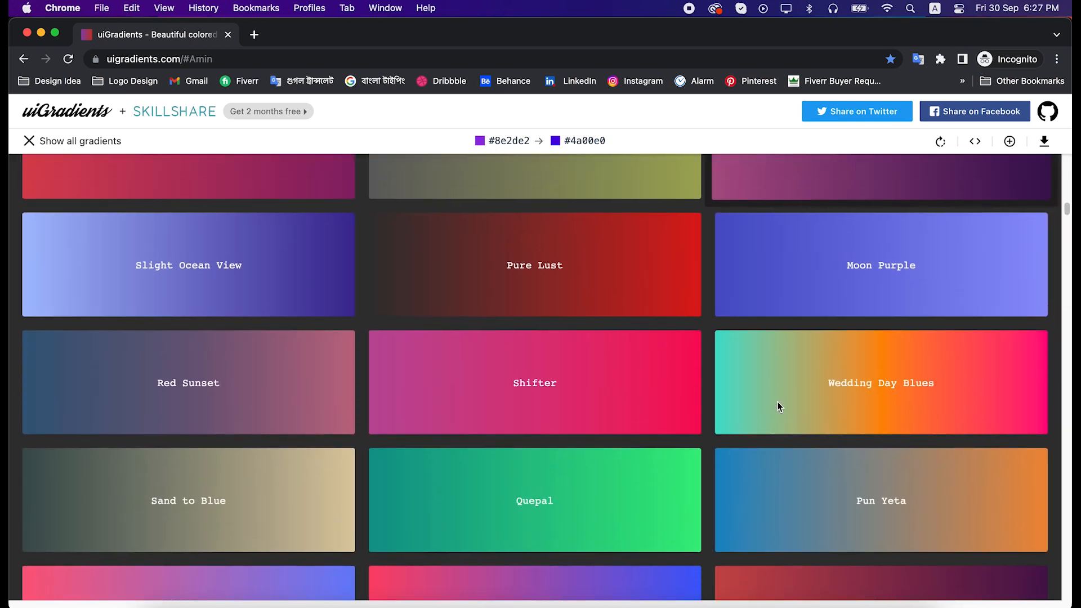
{"action": "scroll", "coordinate": [779, 405], "scroll_direction": "up", "scroll_amount": 2}
{"action": "scroll", "coordinate": [776, 401], "scroll_direction": "down", "scroll_amount": 2}
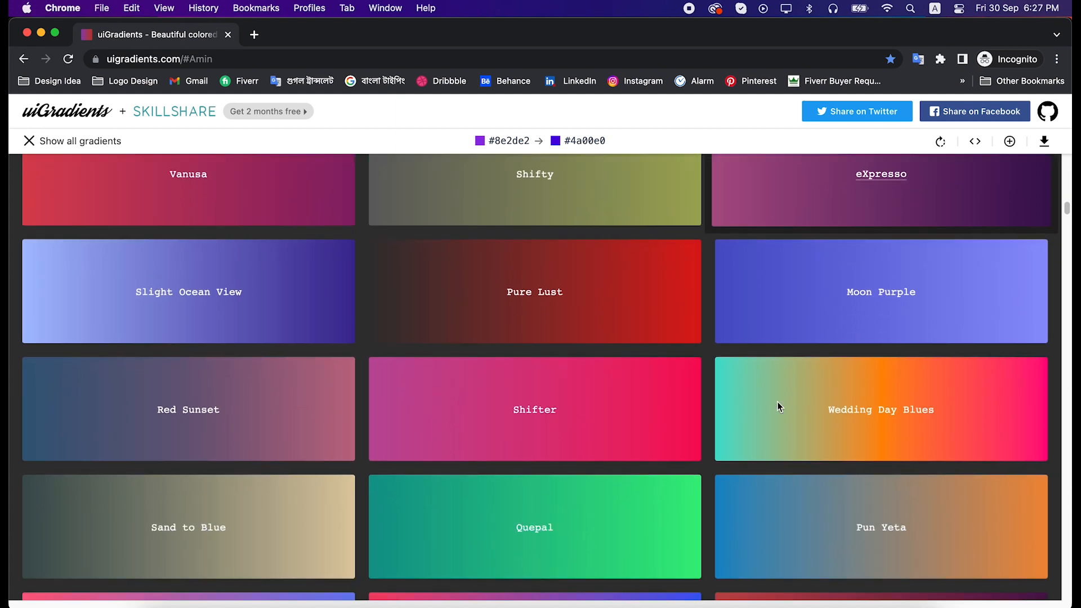
{"action": "left_click", "coordinate": [843, 393]}
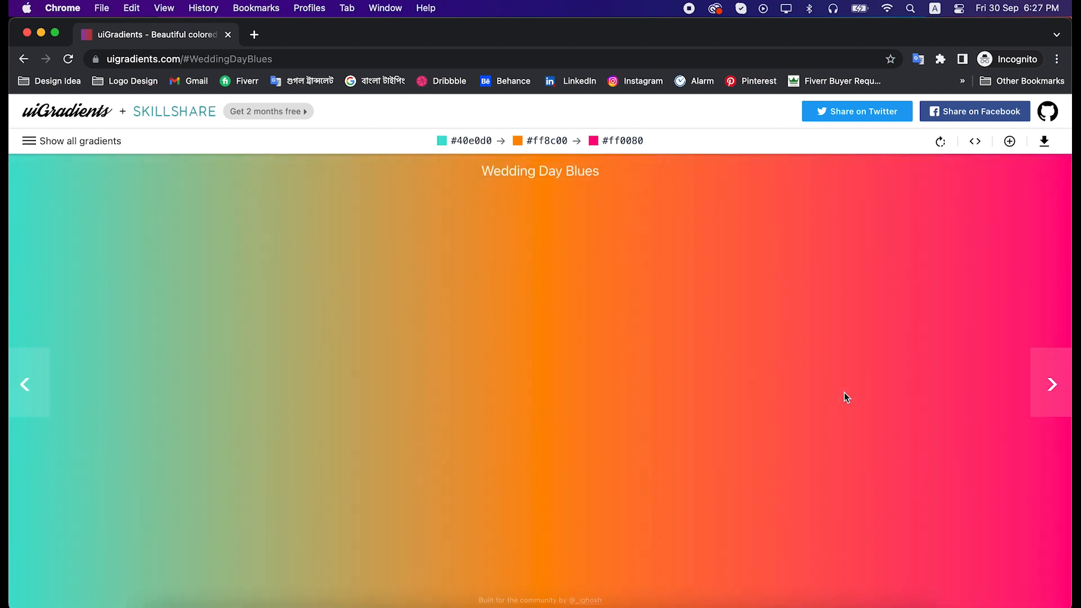
{"action": "left_click", "coordinate": [466, 140]}
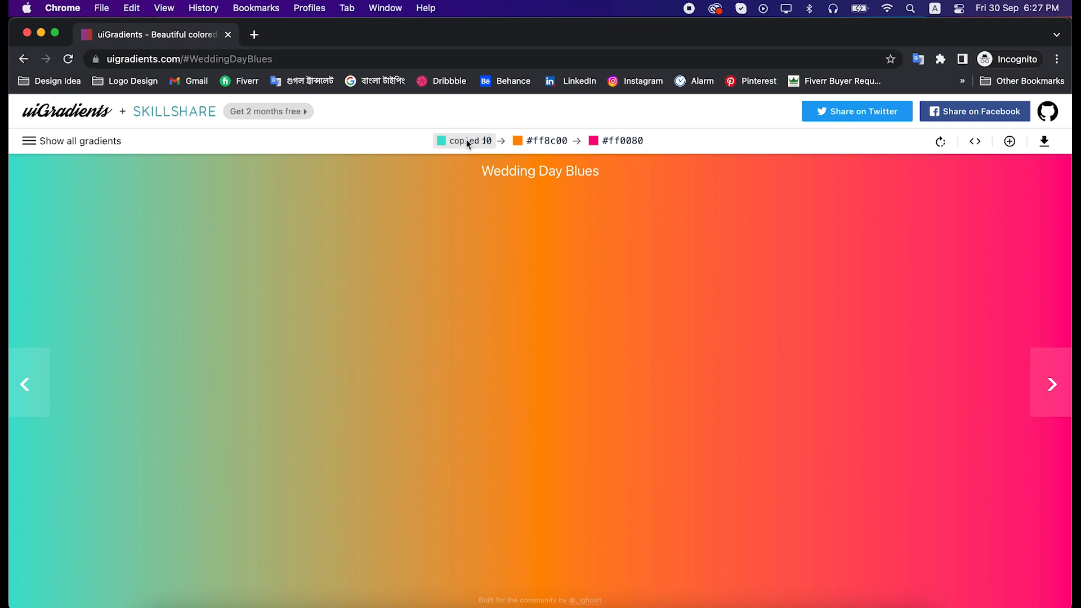
{"action": "left_click", "coordinate": [537, 142]}
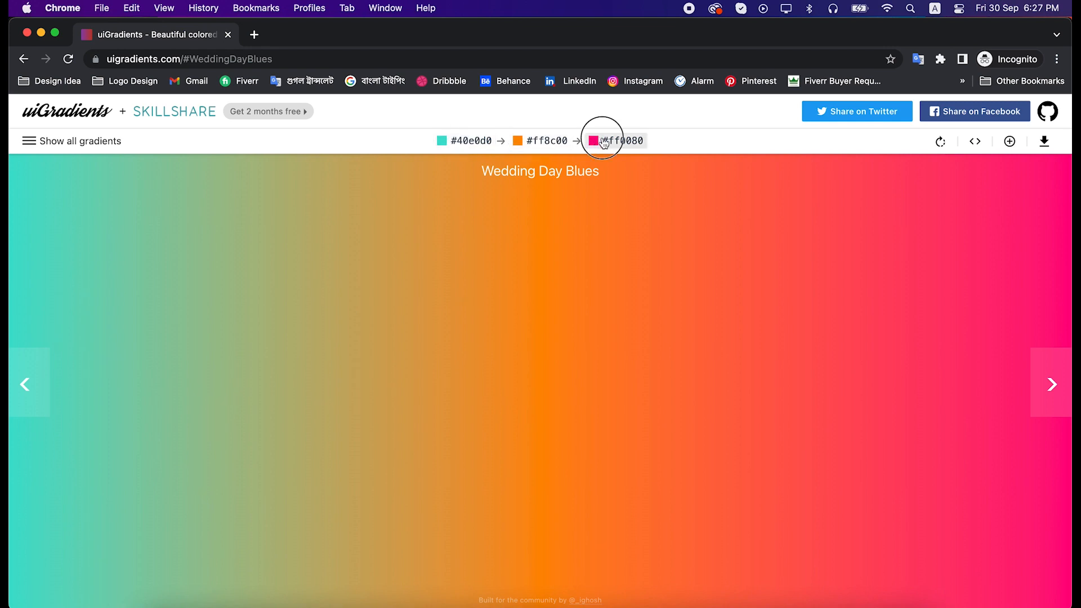
Reopen the full gradient collection and browse it for other colour combinations
{"action": "left_click", "coordinate": [29, 141]}
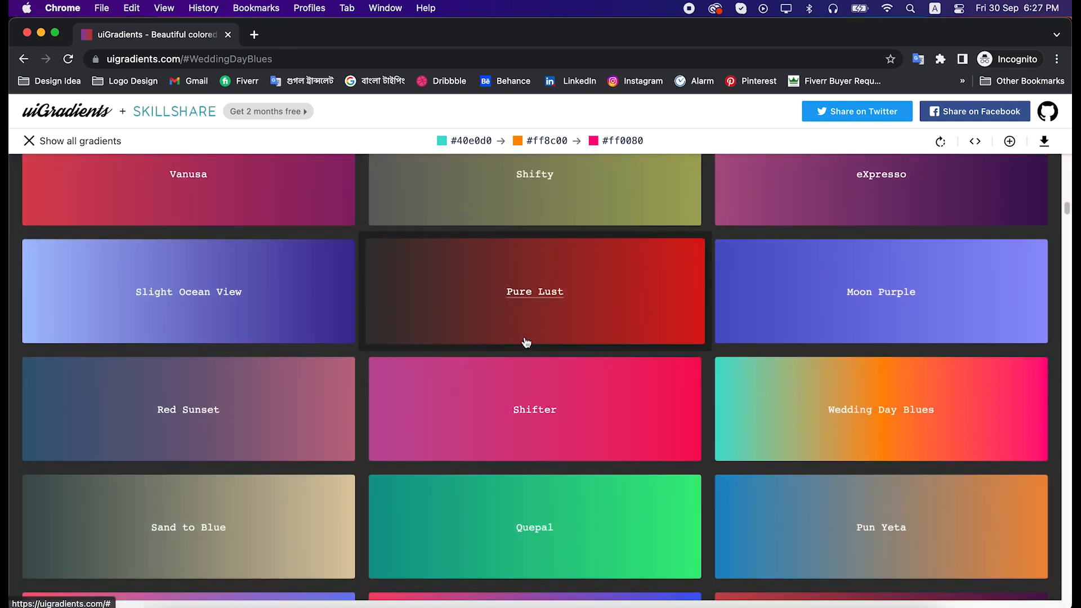
{"action": "scroll", "coordinate": [526, 342], "scroll_direction": "down", "scroll_amount": 10}
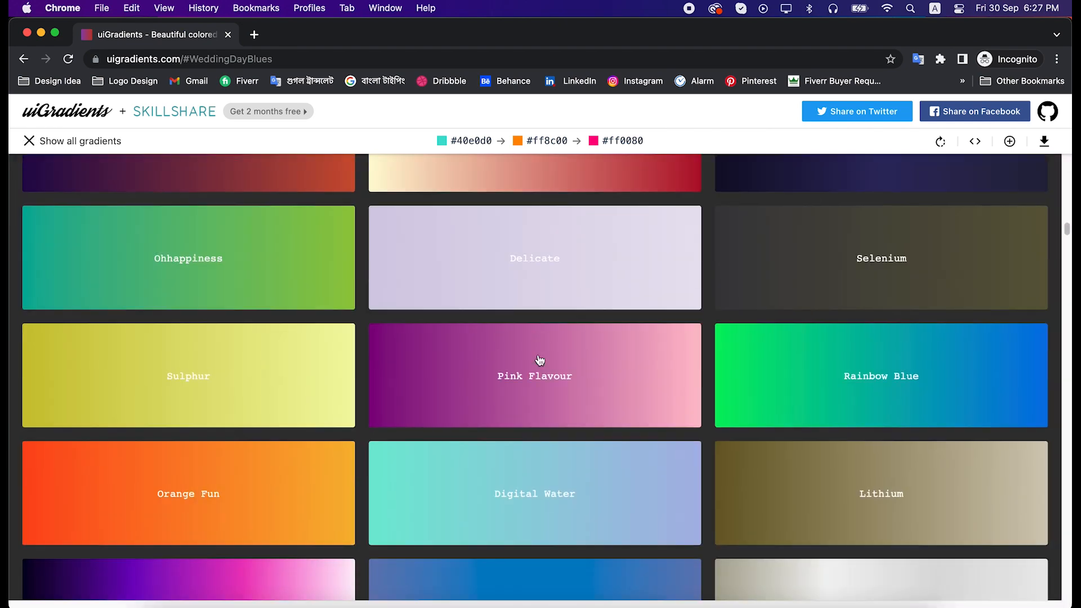
{"action": "scroll", "coordinate": [539, 360], "scroll_direction": "down", "scroll_amount": 8}
{"action": "scroll", "coordinate": [540, 360], "scroll_direction": "up", "scroll_amount": 5}
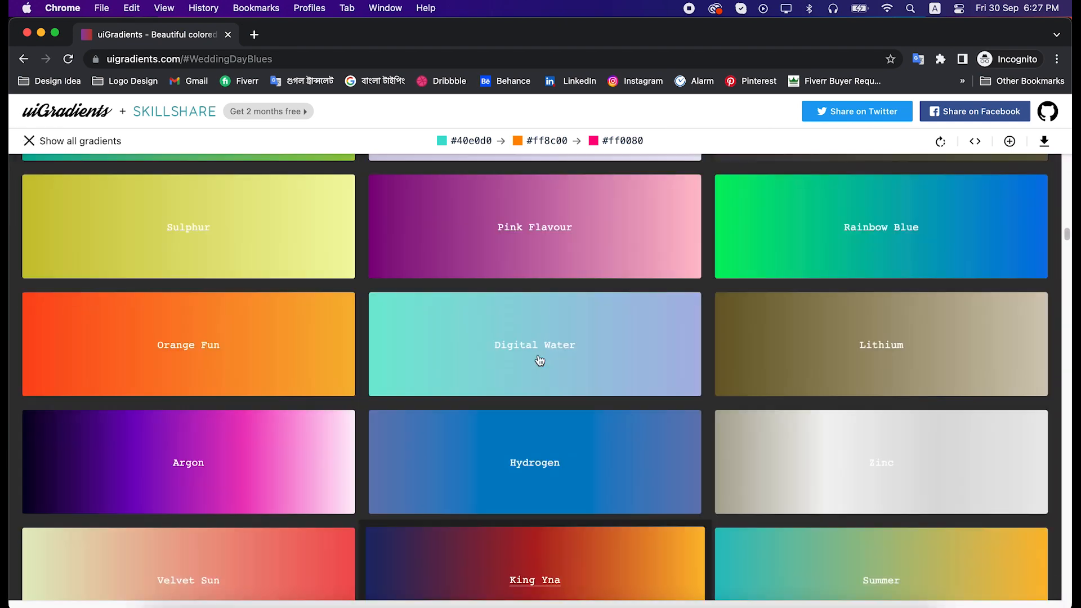
{"action": "scroll", "coordinate": [540, 360], "scroll_direction": "up", "scroll_amount": 10}
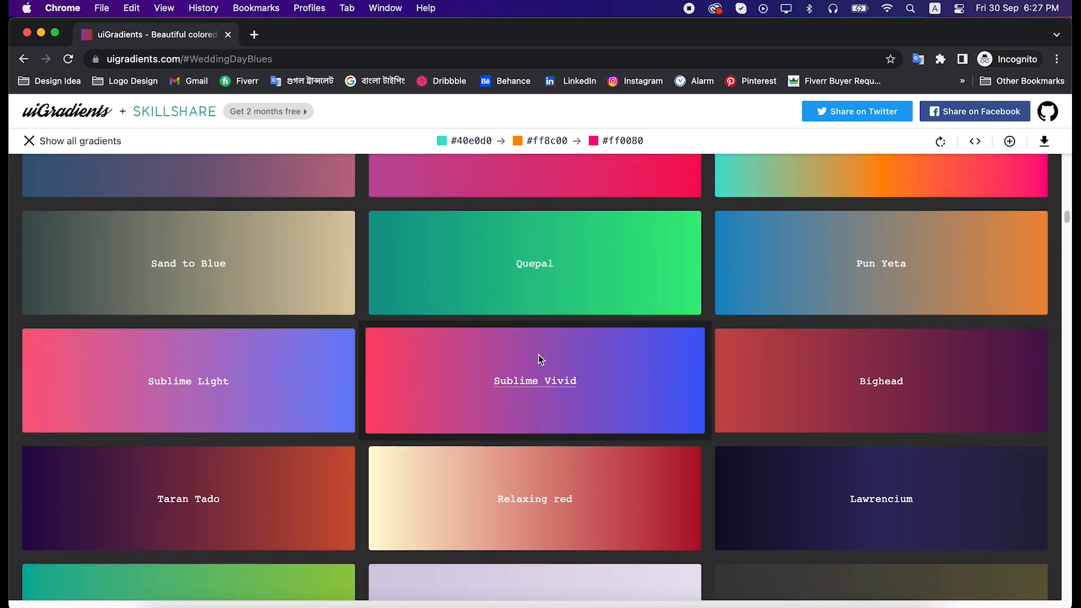
{"action": "scroll", "coordinate": [538, 358], "scroll_direction": "up", "scroll_amount": 5}
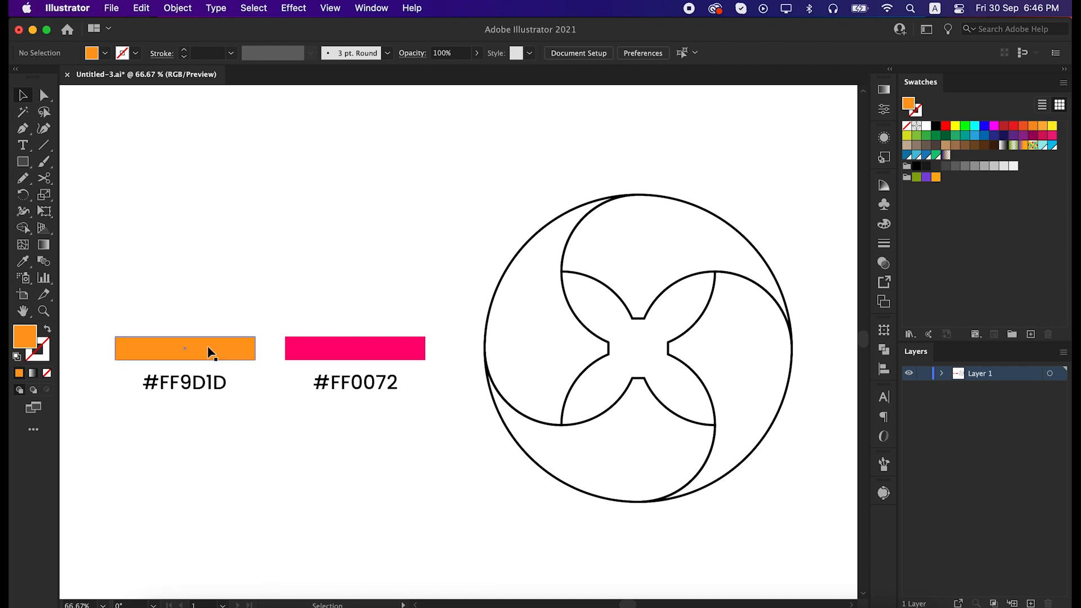
Back in Illustrator, draw an orange rectangle about 428 by 72 px above the two colour samples, spanning their combined width
{"action": "left_click", "coordinate": [29, 166]}
{"action": "left_click_drag", "start_coordinate": [28, 166], "coordinate": [63, 166]}
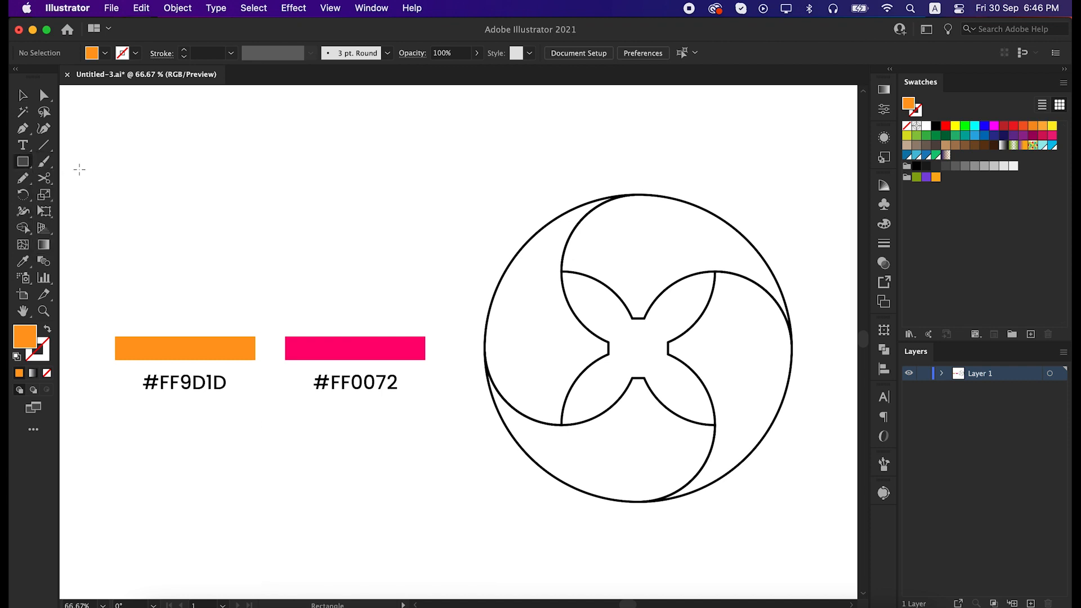
{"action": "left_click_drag", "start_coordinate": [115, 261], "coordinate": [421, 310]}
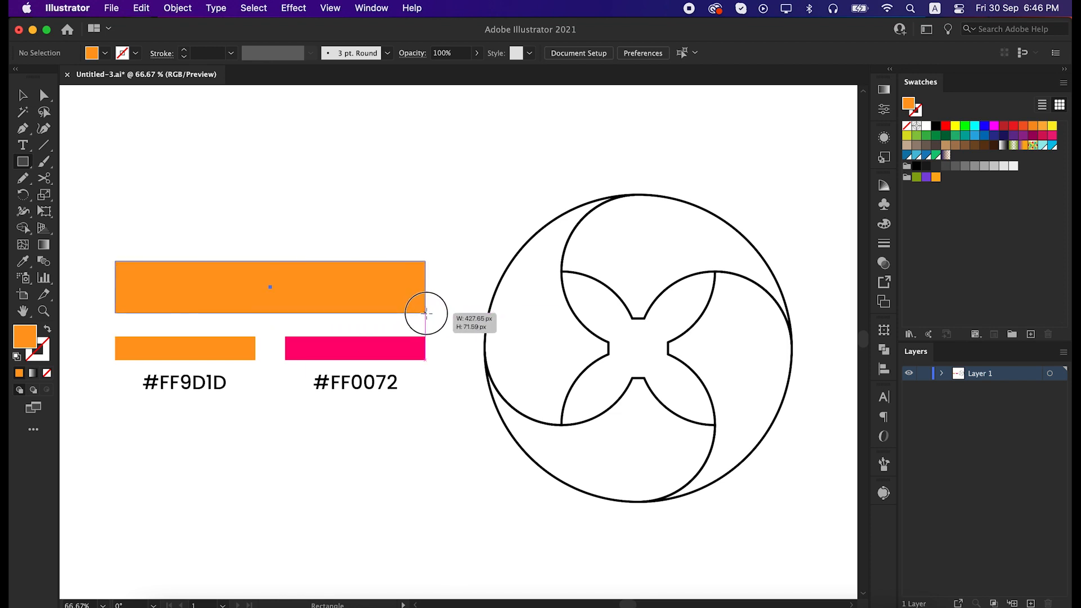
{"action": "left_click_drag", "start_coordinate": [426, 313], "coordinate": [426, 313]}
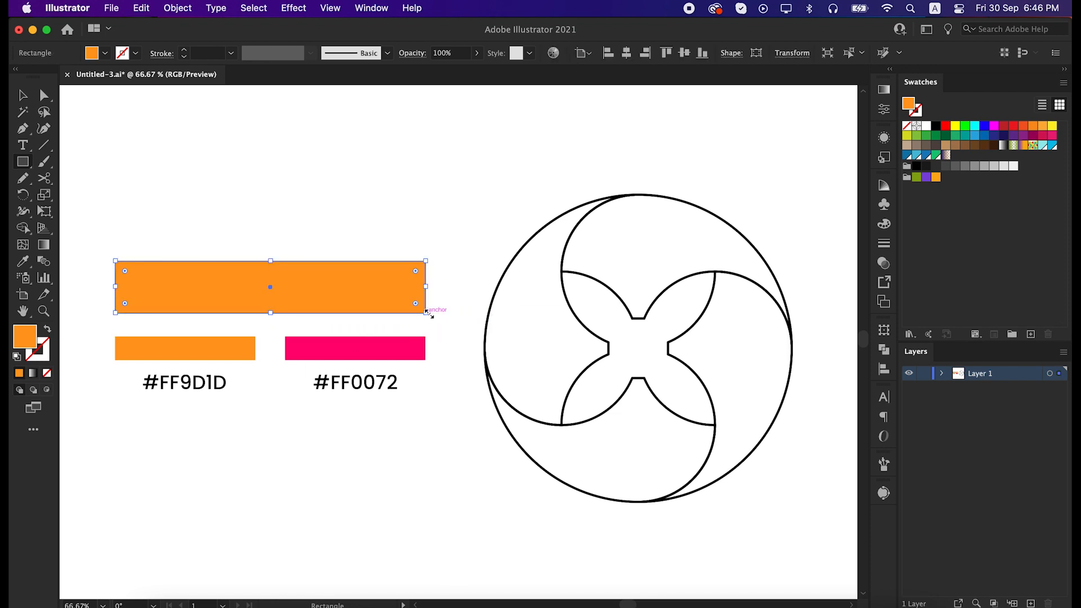
Apply a linear gradient to the rectangle and sample the orange #FF9D1D swatch for its starting colour stop
{"action": "left_click", "coordinate": [884, 89]}
{"action": "left_click", "coordinate": [776, 189]}
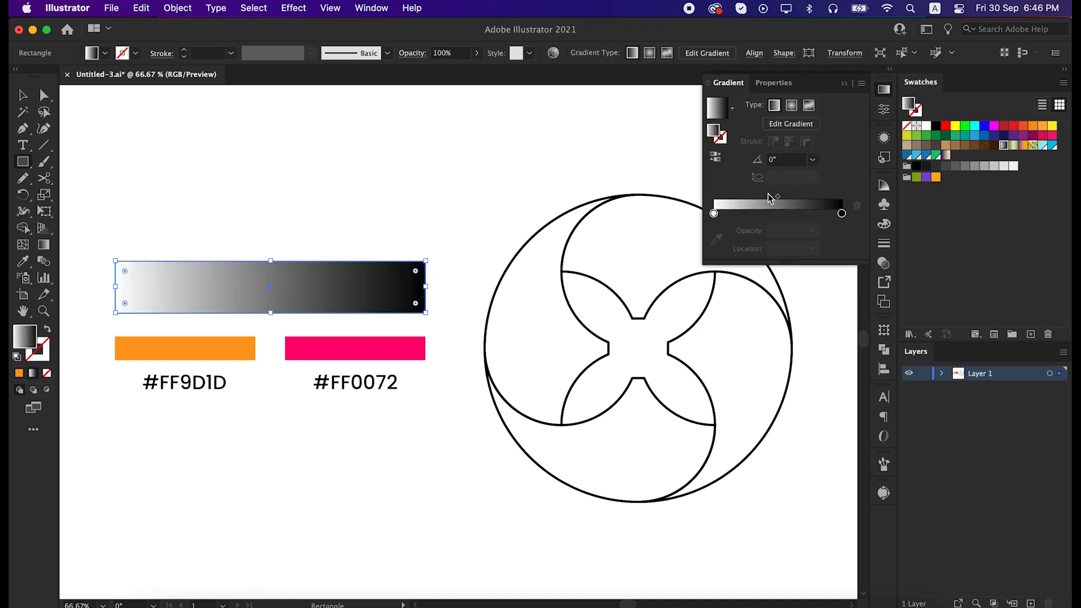
{"action": "double_click", "coordinate": [713, 213]}
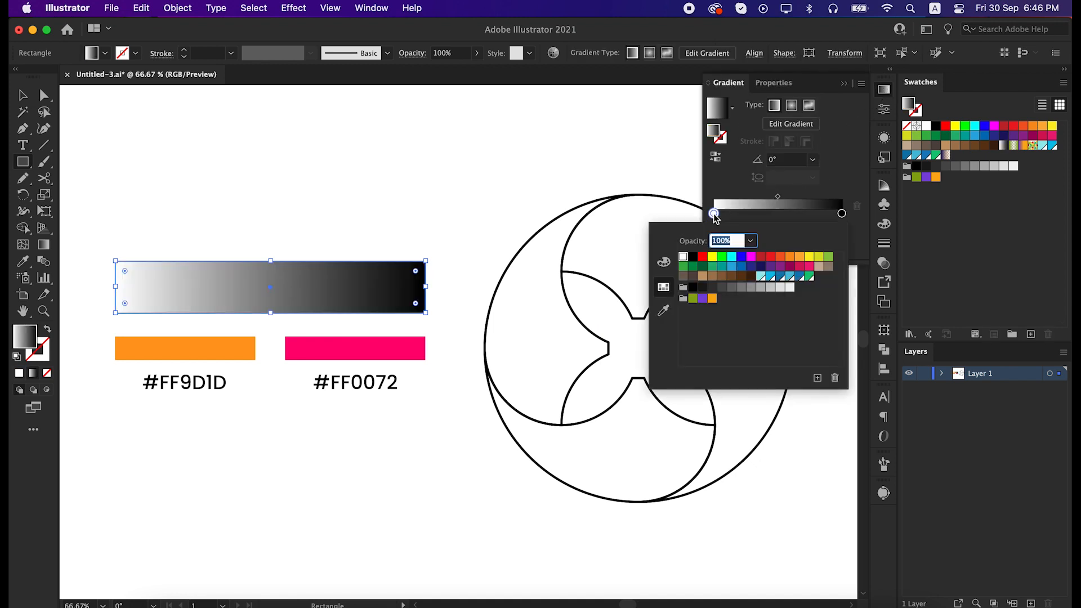
{"action": "left_click", "coordinate": [663, 310]}
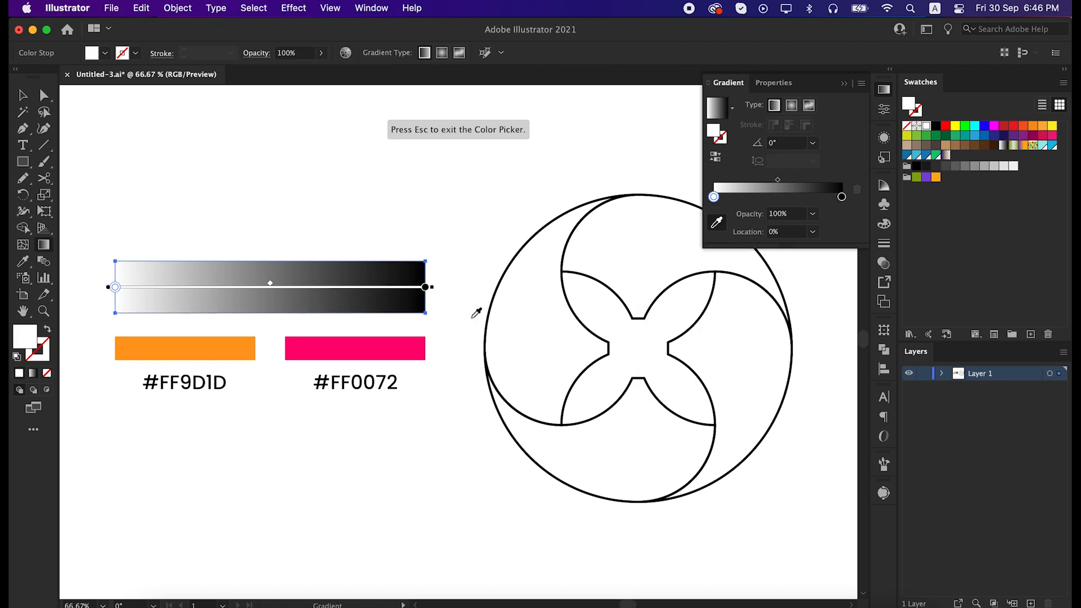
{"action": "left_click", "coordinate": [237, 342]}
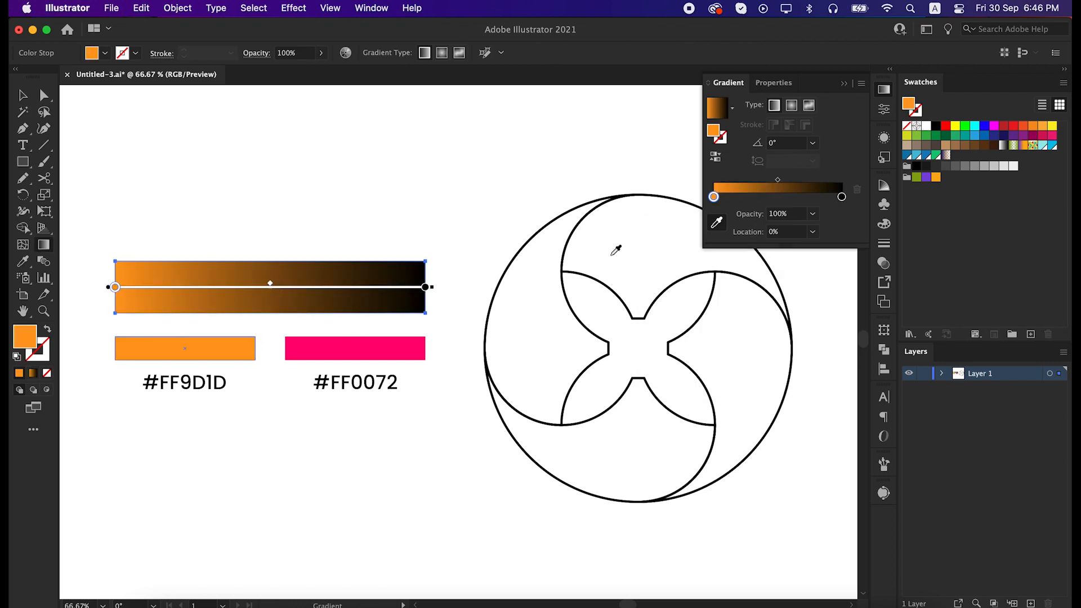
Sample the pink #FF0072 swatch for the gradient's end colour stop, then deselect the rectangle and collapse the gradient settings
{"action": "double_click", "coordinate": [841, 197]}
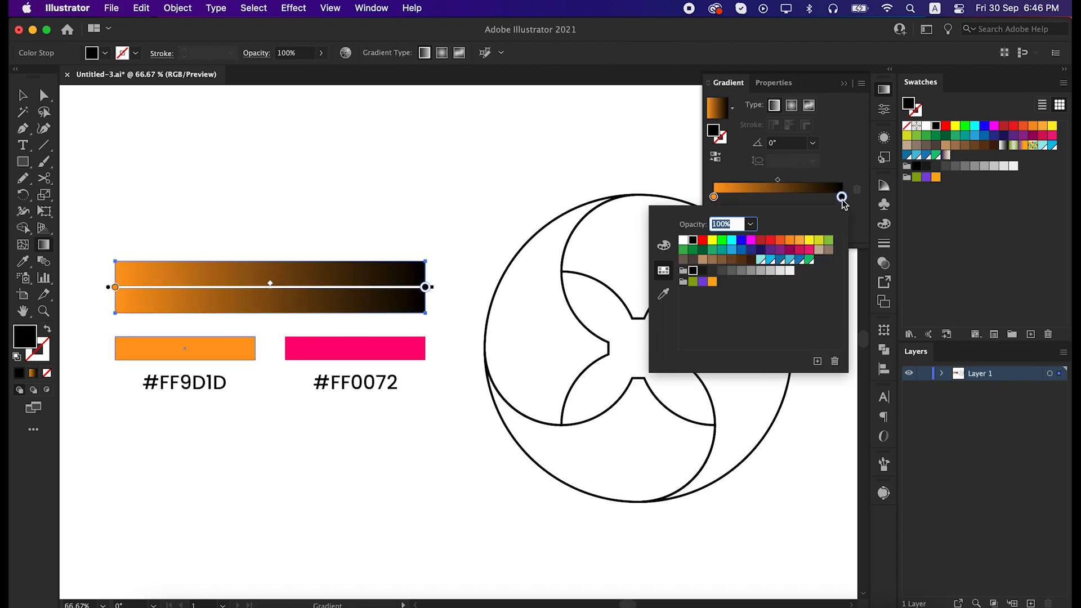
{"action": "left_click", "coordinate": [665, 295]}
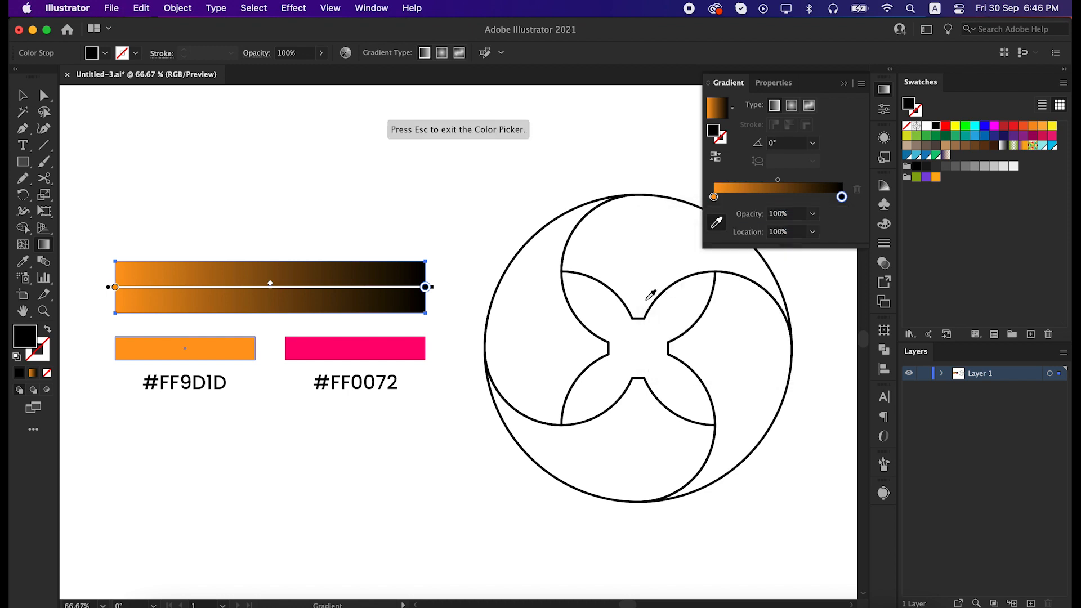
{"action": "left_click", "coordinate": [406, 340]}
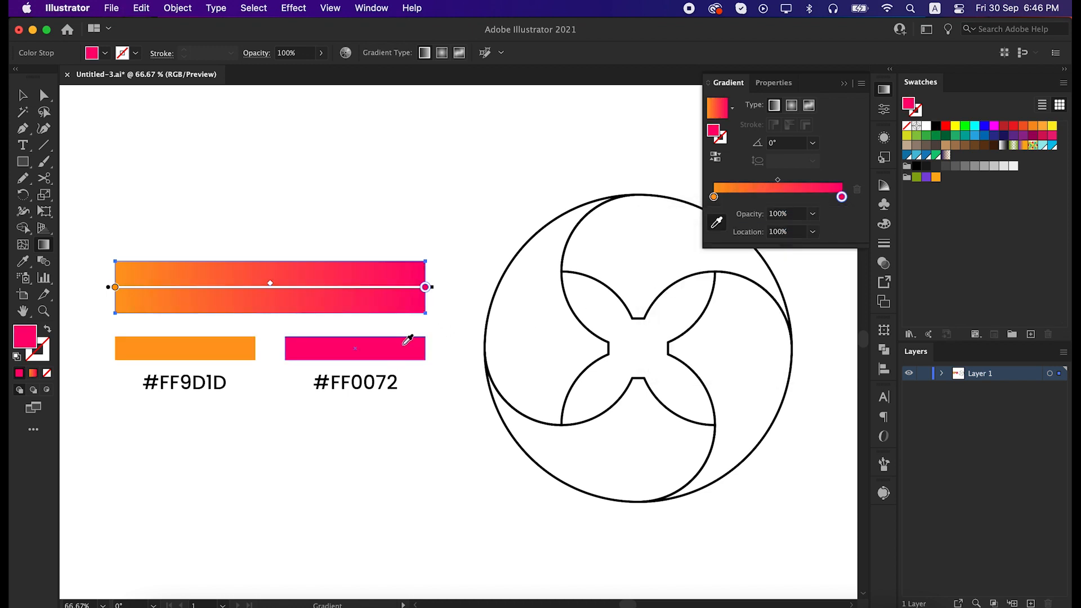
{"action": "key", "text": "v"}
{"action": "left_click", "coordinate": [443, 204]}
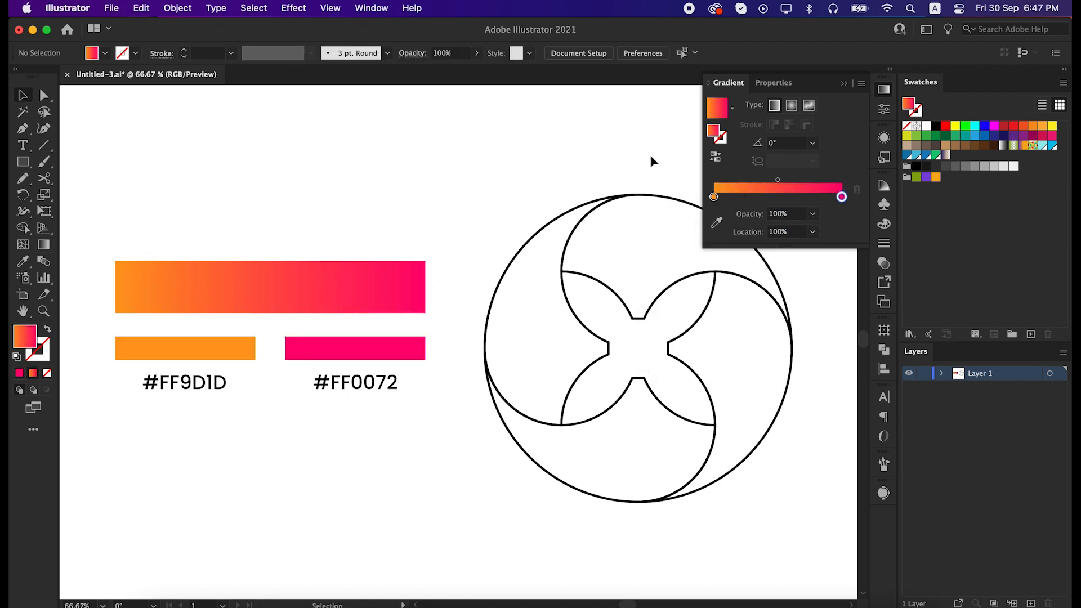
{"action": "left_click", "coordinate": [846, 83]}
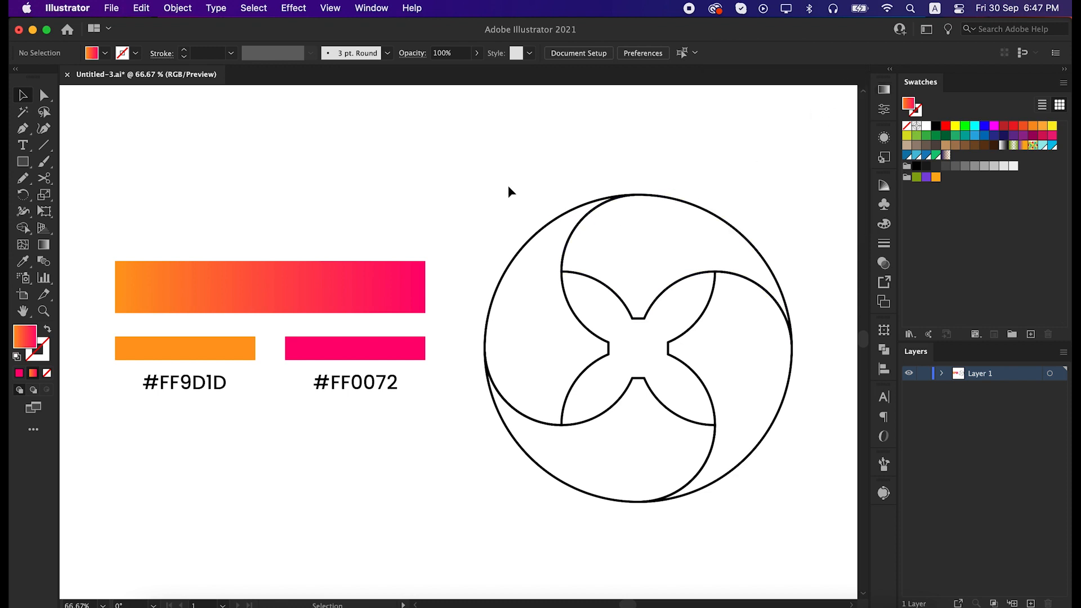
Select all parts of the outlined emblem and copy them
{"action": "left_click_drag", "start_coordinate": [509, 191], "coordinate": [798, 525]}
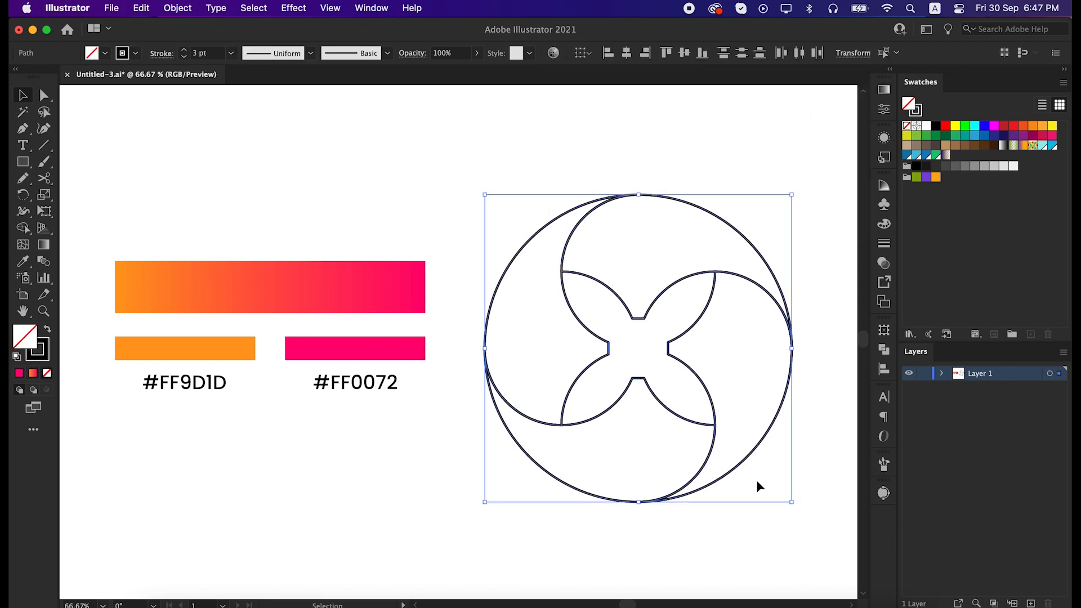
{"action": "left_click", "coordinate": [142, 8]}
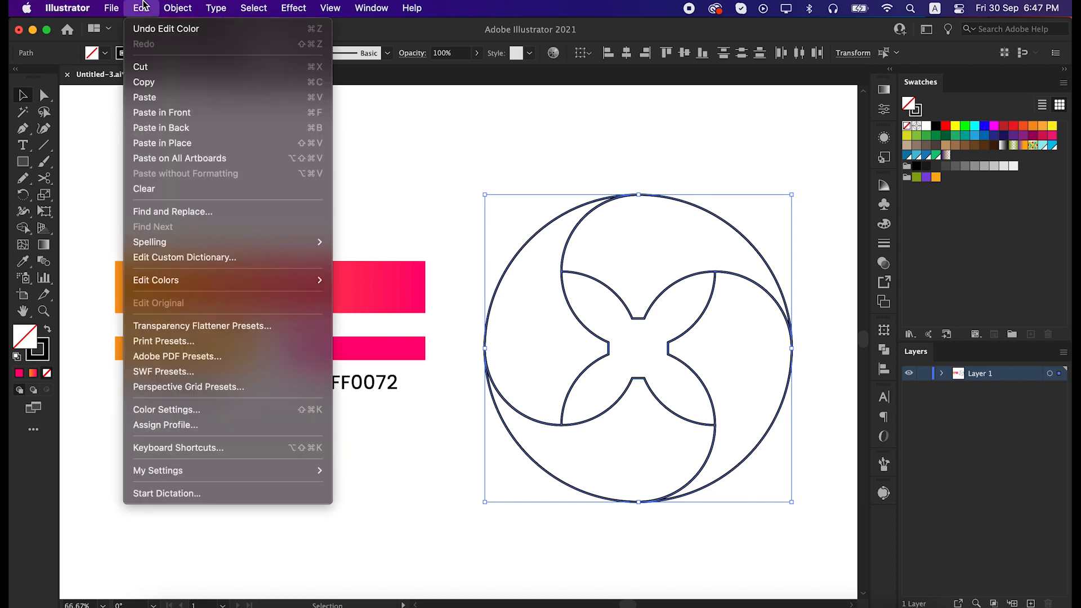
{"action": "left_click", "coordinate": [166, 84]}
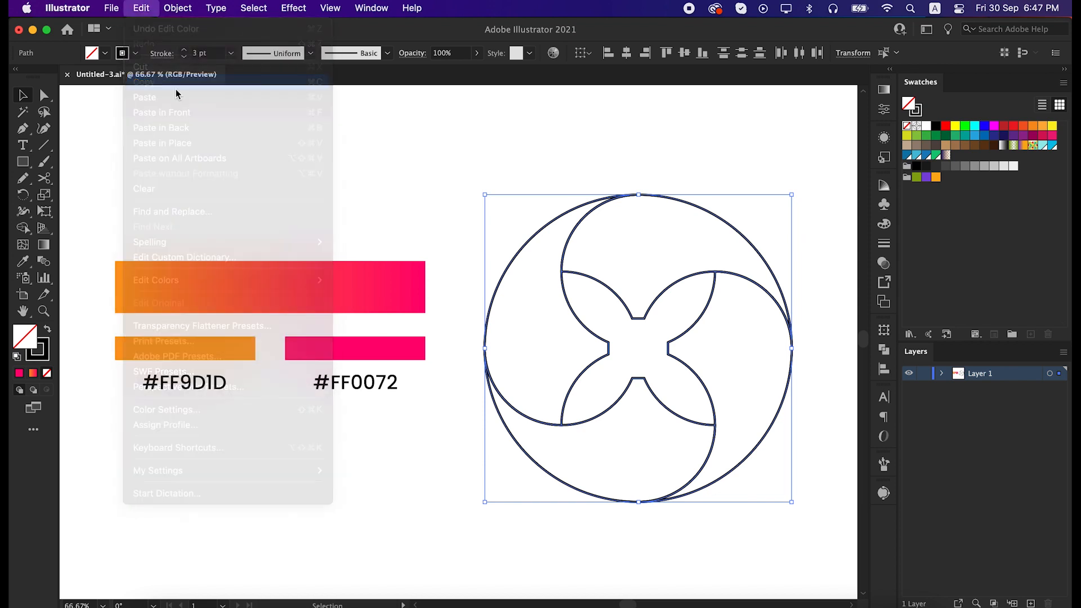
Unite all the selected emblem parts into a single compound shape with the Pathfinder
{"action": "left_click_drag", "start_coordinate": [490, 180], "coordinate": [379, 178]}
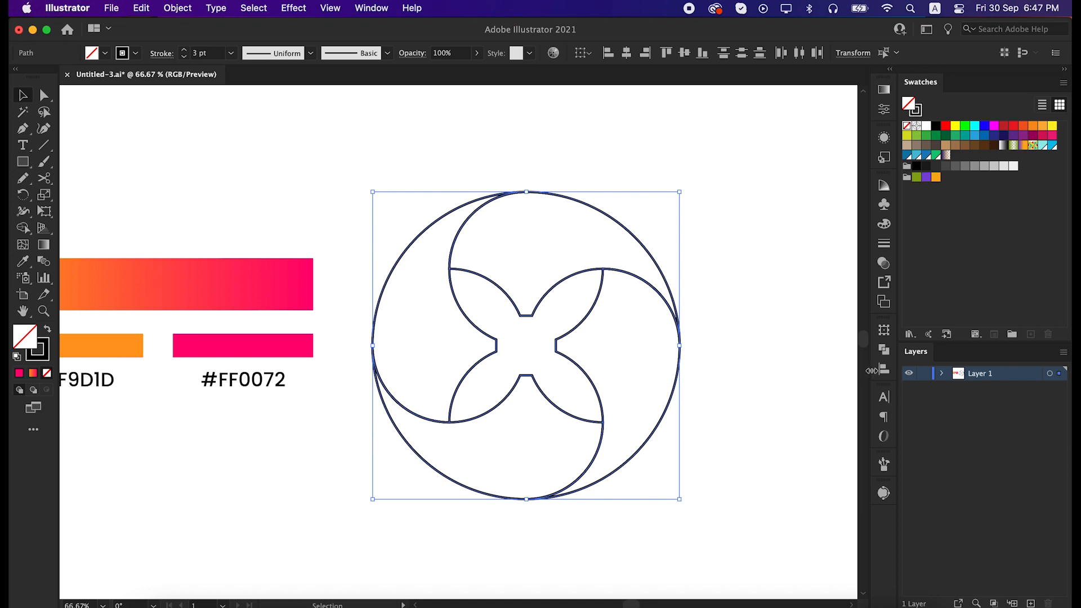
{"action": "left_click", "coordinate": [884, 351]}
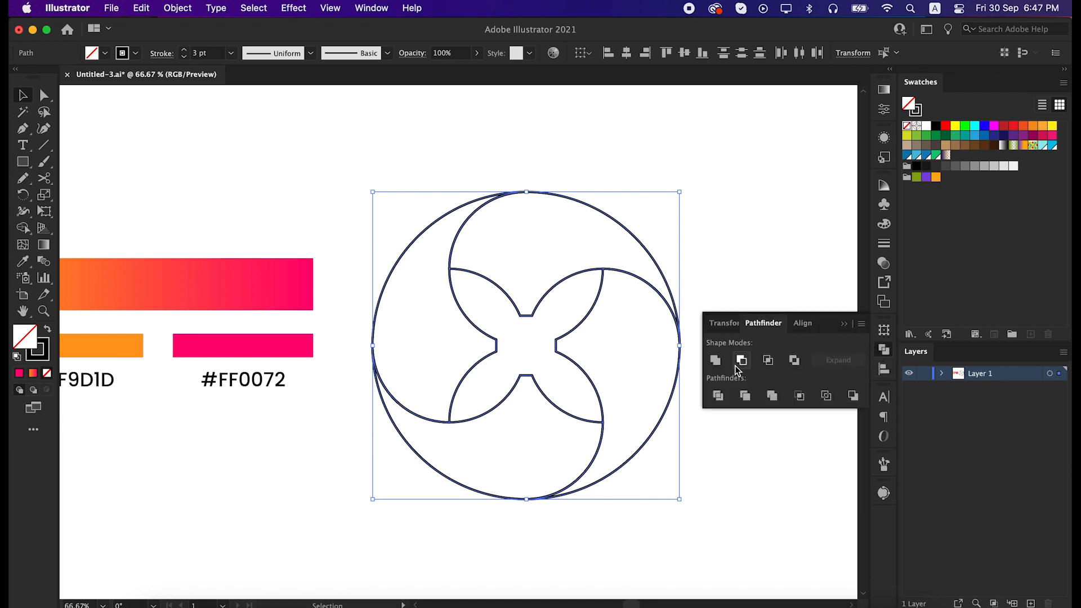
{"action": "left_click", "coordinate": [715, 360]}
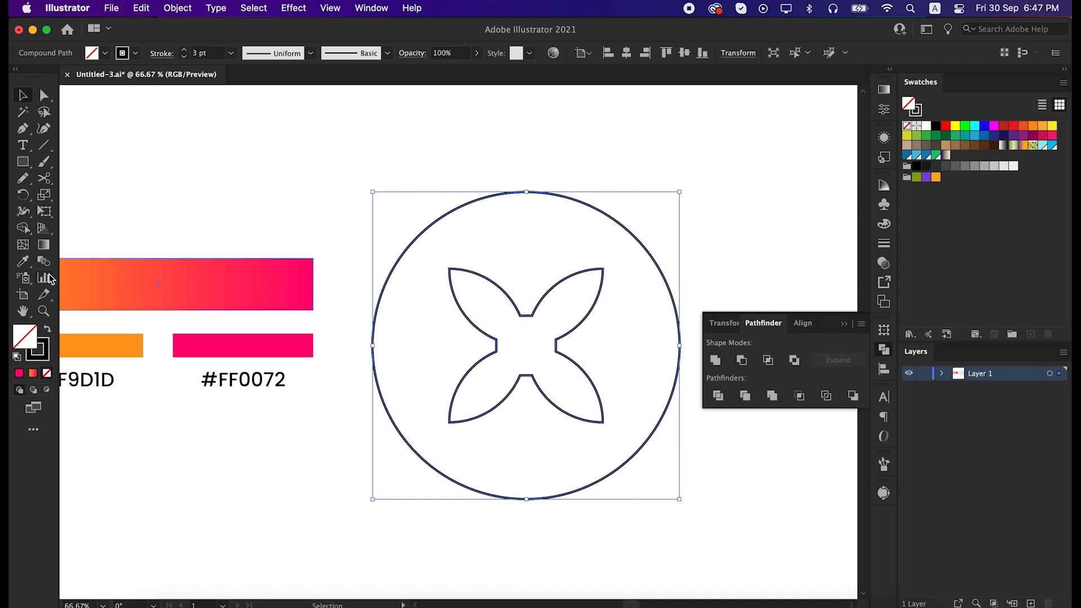
Sample the rectangle's orange-to-pink gradient onto the united emblem and redirect it vertically, from orange at the top to pink at the bottom
{"action": "left_click", "coordinate": [24, 261]}
{"action": "left_click", "coordinate": [99, 261]}
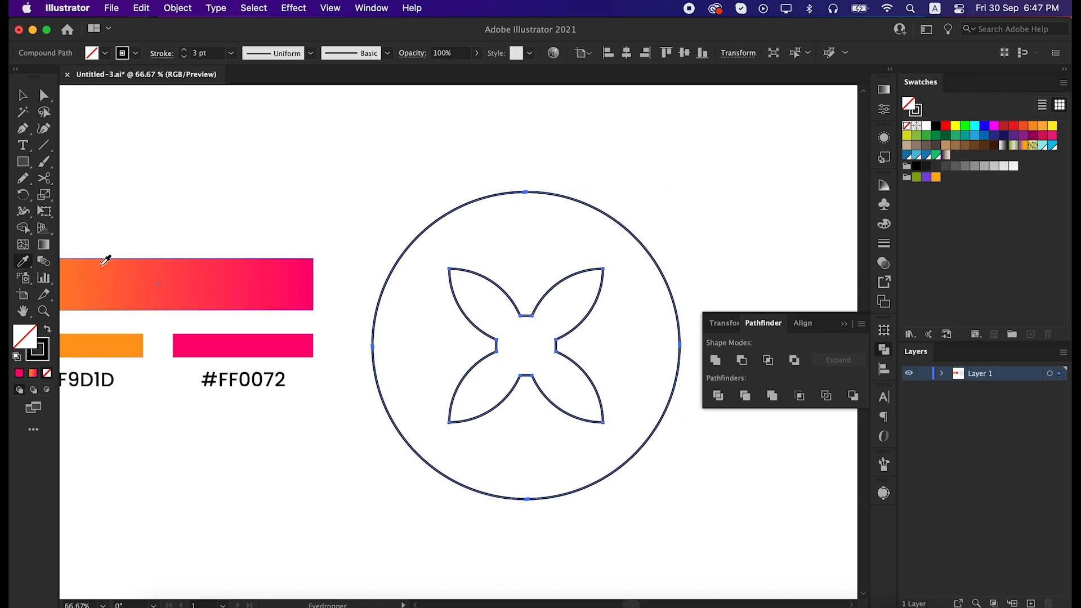
{"action": "left_click", "coordinate": [160, 278]}
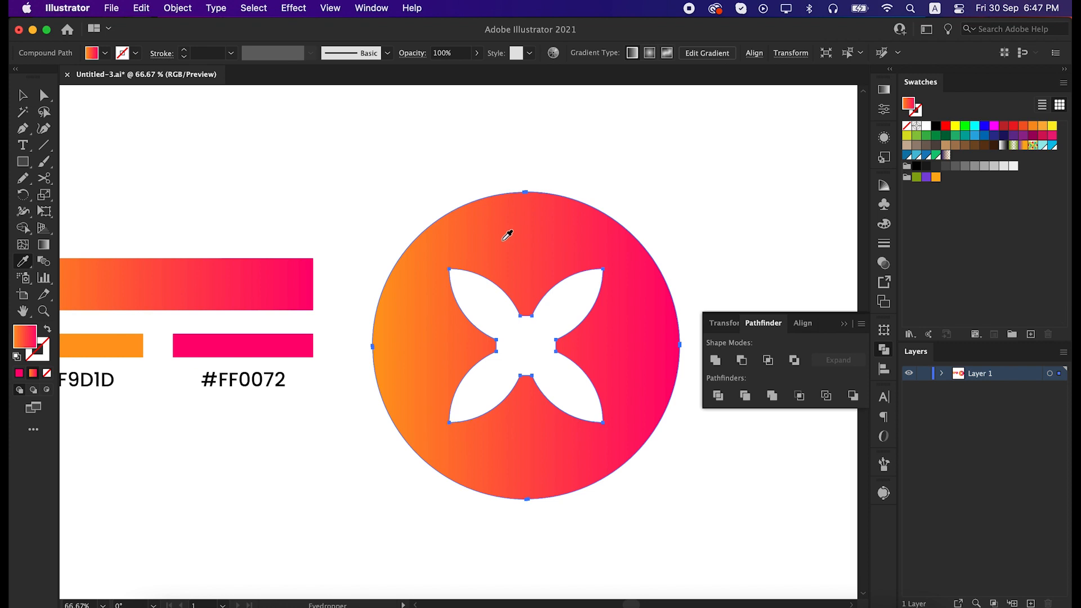
{"action": "key", "text": "g"}
{"action": "left_click_drag", "start_coordinate": [534, 188], "coordinate": [534, 498]}
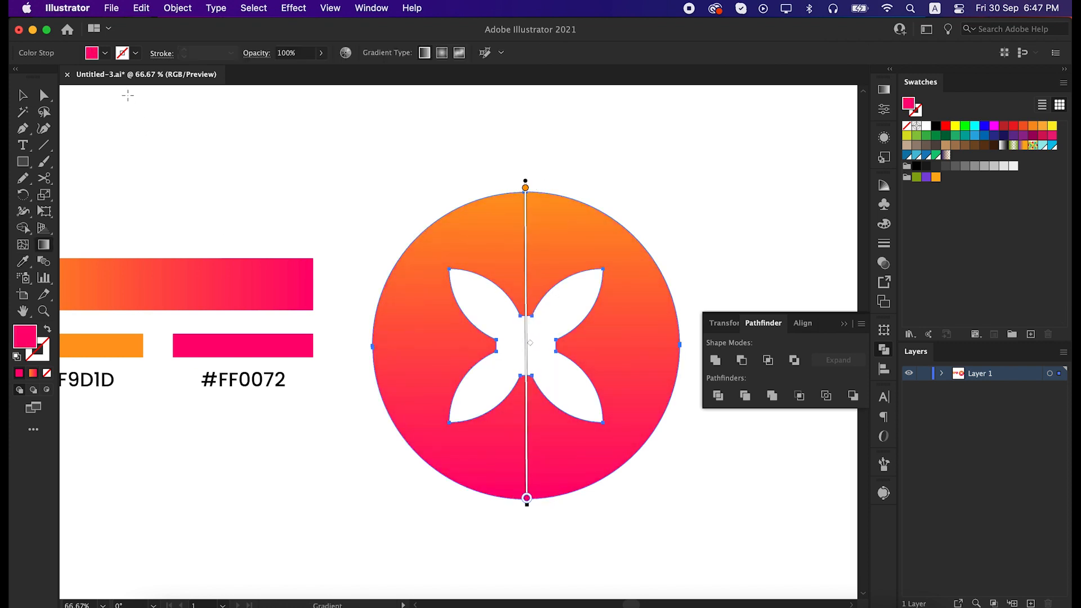
Paste the copied emblem outlines in front of the gradient-filled shape, then deselect them
{"action": "left_click", "coordinate": [138, 8]}
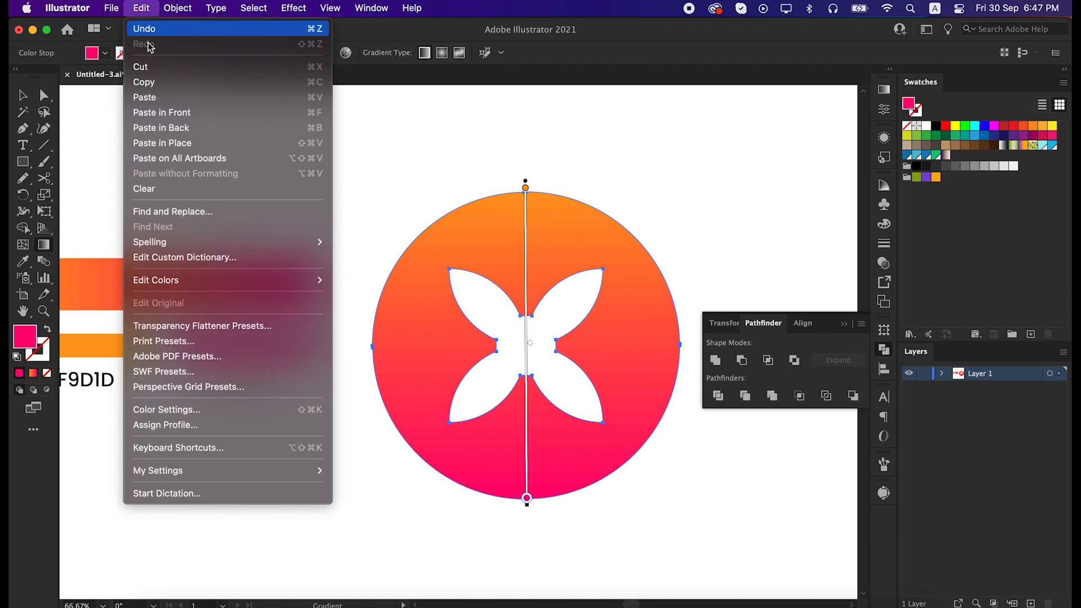
{"action": "left_click", "coordinate": [171, 116]}
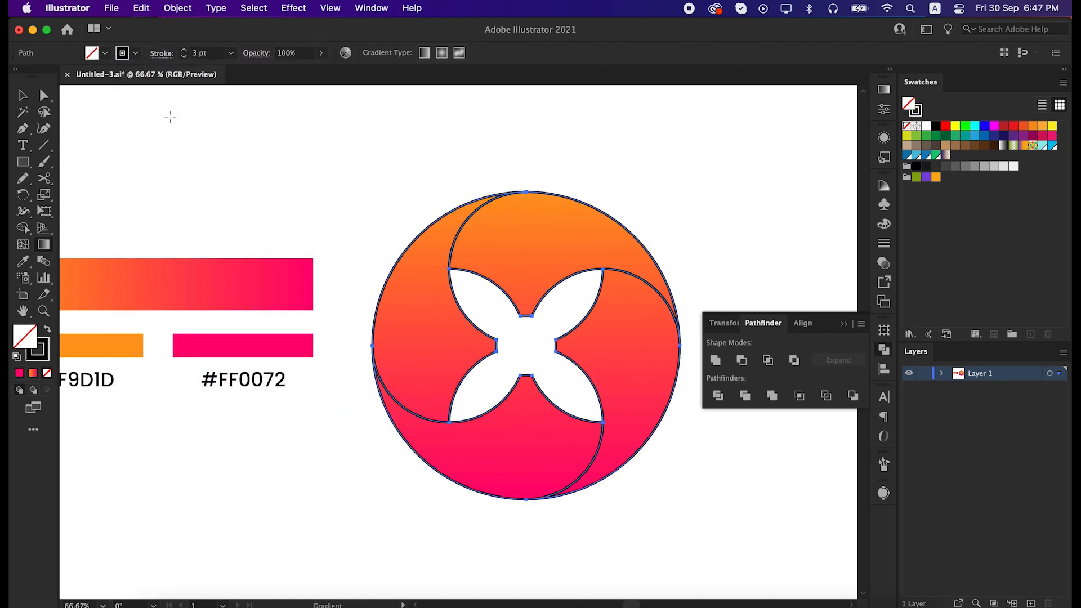
{"action": "key", "text": "v"}
{"action": "left_click", "coordinate": [446, 140]}
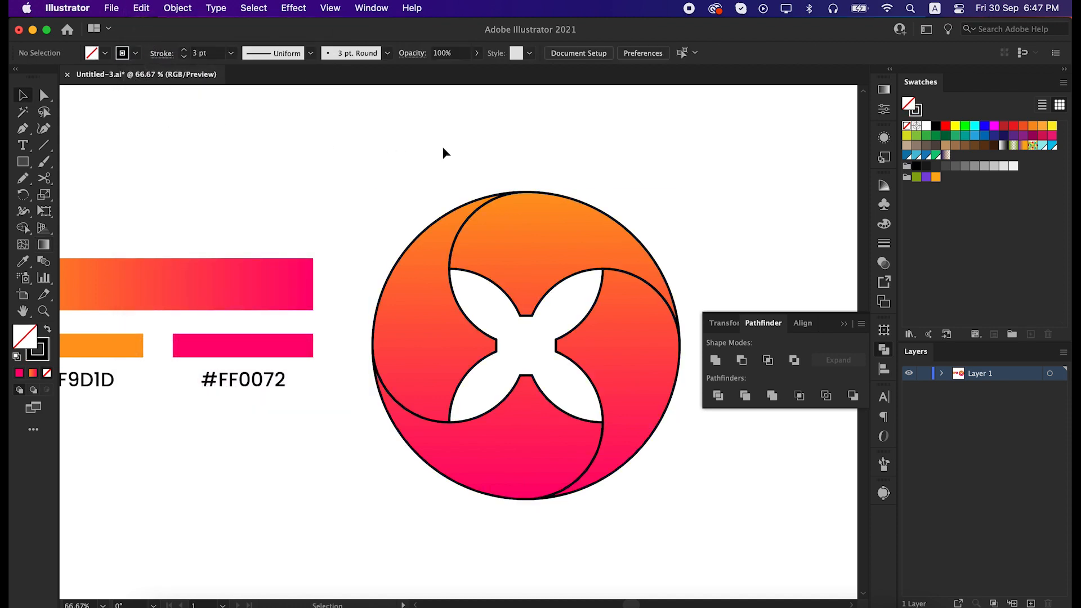
Fill the emblem's left outlined segment, without a stroke, with the dark-blue-to-transparent gradient swatch, fading from its lower left to its upper right
{"action": "left_click", "coordinate": [439, 221]}
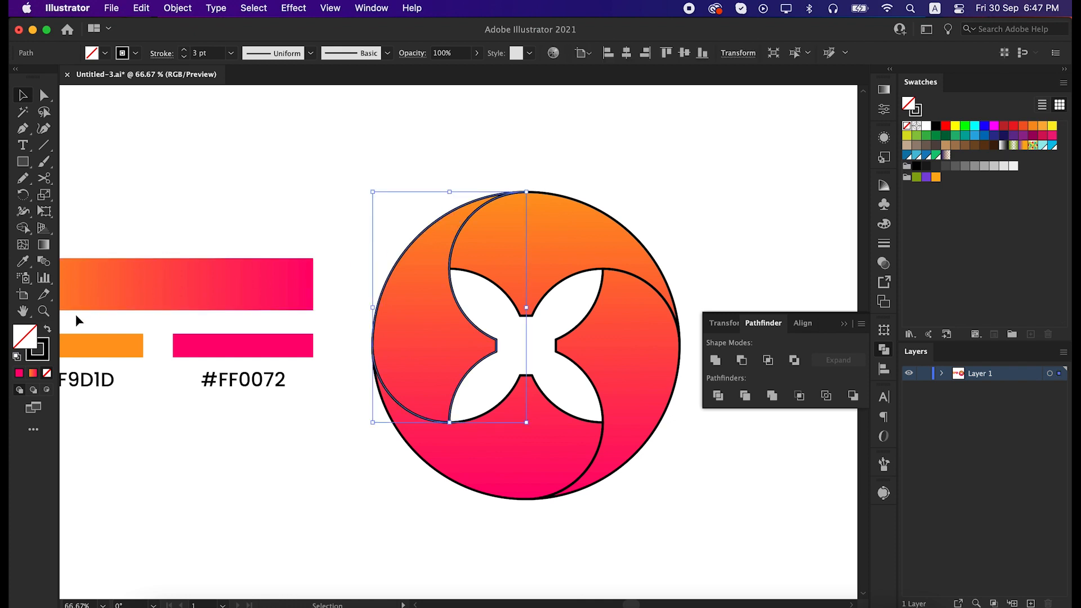
{"action": "left_click", "coordinate": [47, 330]}
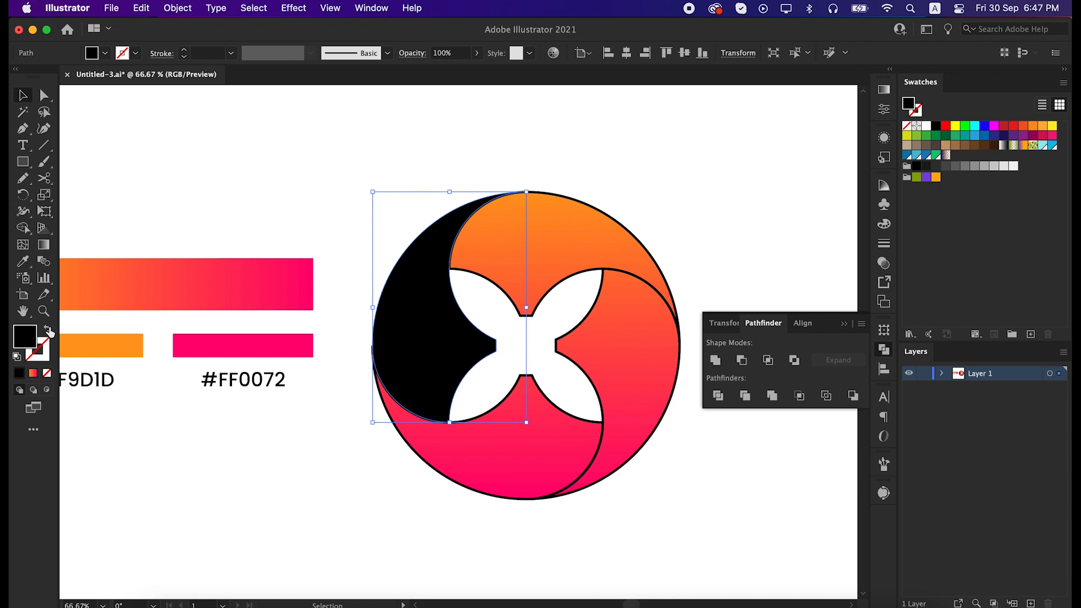
{"action": "left_click", "coordinate": [946, 155]}
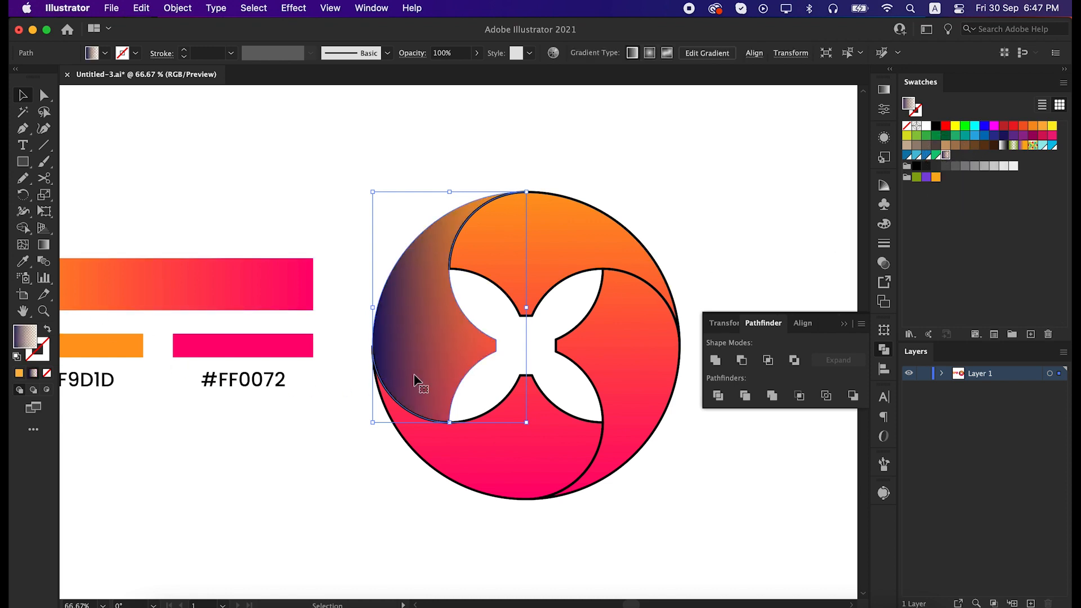
{"action": "key", "text": "g"}
{"action": "left_click_drag", "start_coordinate": [380, 438], "coordinate": [492, 206]}
{"action": "key", "text": "v"}
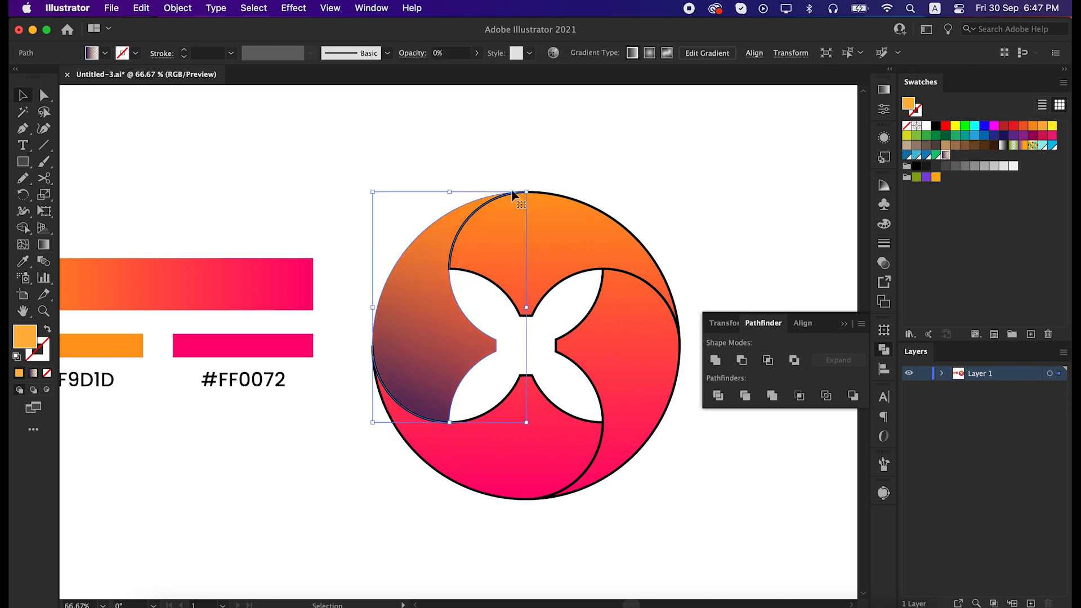
{"action": "left_click", "coordinate": [562, 129]}
Sample the left segment's shading gradient onto the top segment and redirect it from the upper left to the lower right
{"action": "left_click", "coordinate": [569, 198]}
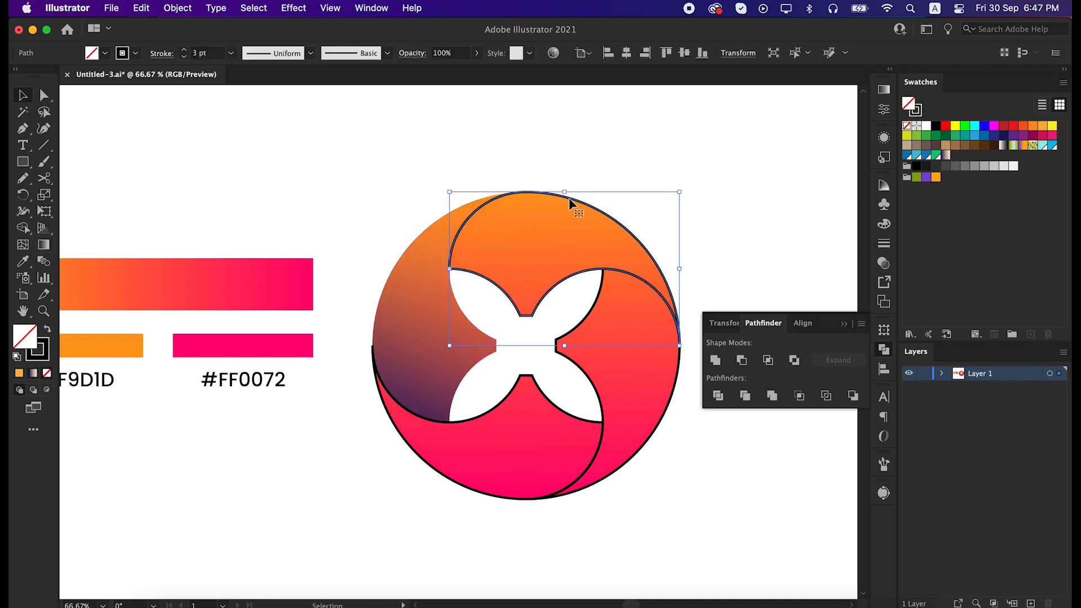
{"action": "key", "text": "i"}
{"action": "left_click", "coordinate": [435, 330]}
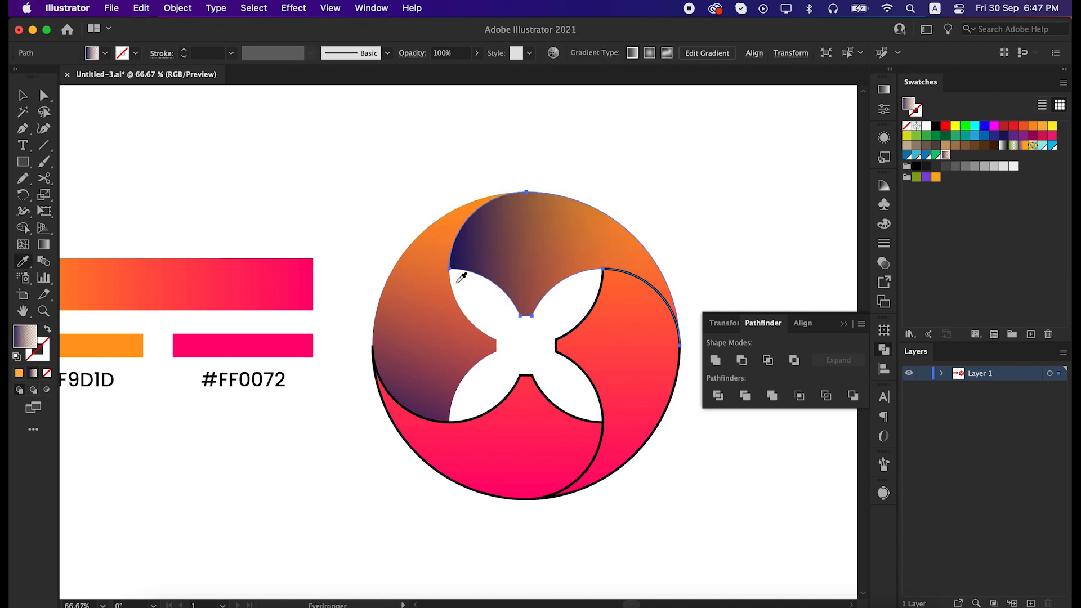
{"action": "key", "text": "g"}
{"action": "left_click_drag", "start_coordinate": [478, 166], "coordinate": [668, 309]}
{"action": "key", "text": "v"}
Sample the top segment's shading gradient onto the right segment and redirect it from the upper right to the lower left
{"action": "left_click", "coordinate": [664, 381]}
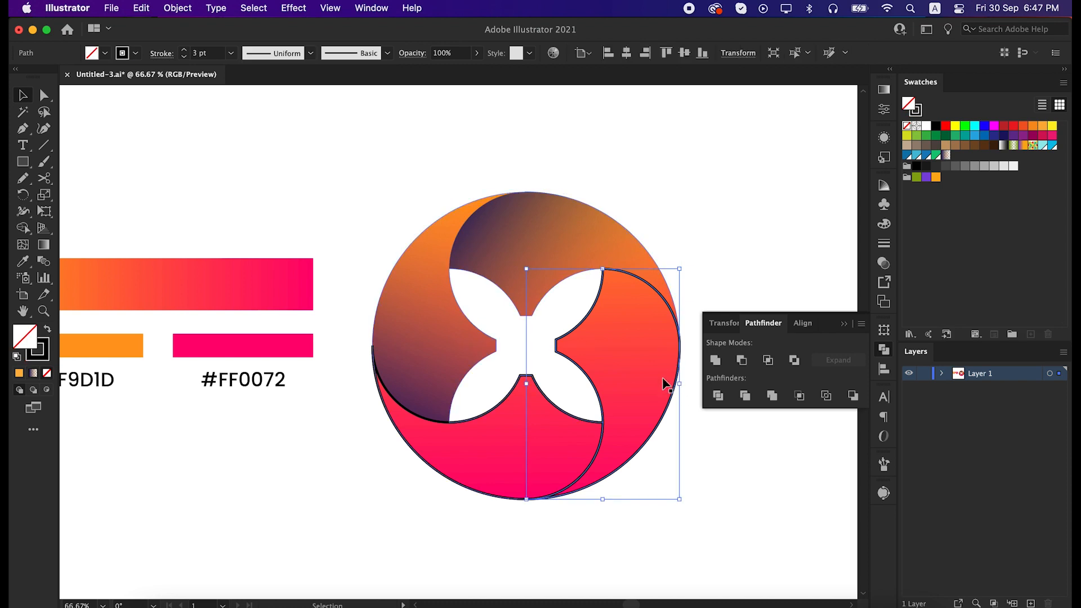
{"action": "key", "text": "i"}
{"action": "left_click", "coordinate": [596, 235]}
{"action": "key", "text": "g"}
{"action": "left_click_drag", "start_coordinate": [692, 288], "coordinate": [559, 473]}
{"action": "key", "text": "v"}
Sample the top segment's shading gradient onto the bottom segment, redirect it from lower right to upper left, then deselect and collapse the Pathfinder
{"action": "left_click", "coordinate": [500, 498]}
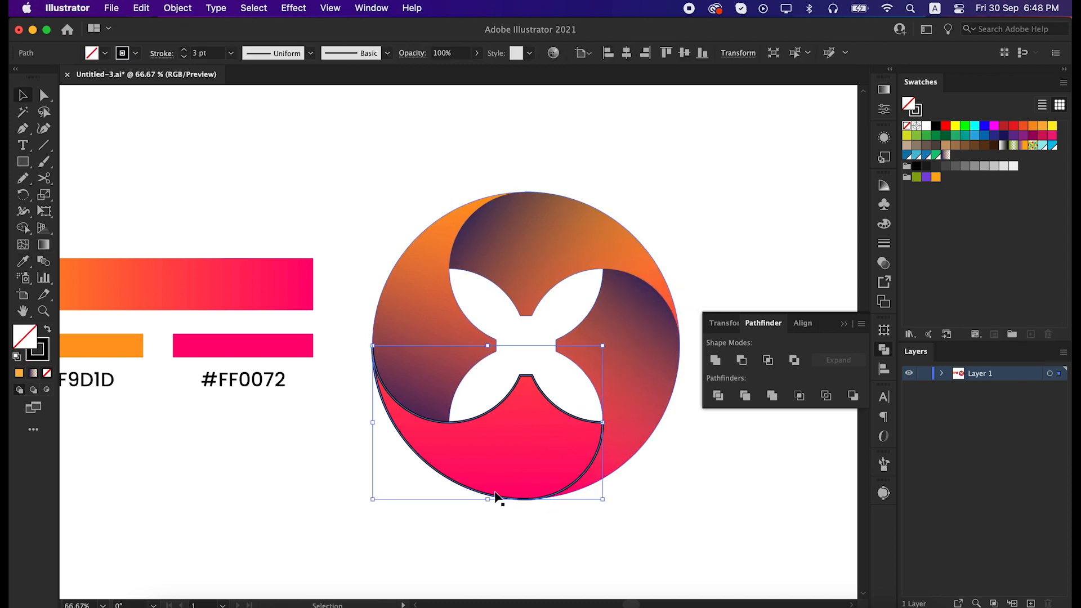
{"action": "key", "text": "i"}
{"action": "left_click", "coordinate": [516, 250]}
{"action": "key", "text": "g"}
{"action": "left_click_drag", "start_coordinate": [601, 501], "coordinate": [398, 366]}
{"action": "key", "text": "v"}
{"action": "left_click_drag", "start_coordinate": [361, 320], "coordinate": [235, 316]}
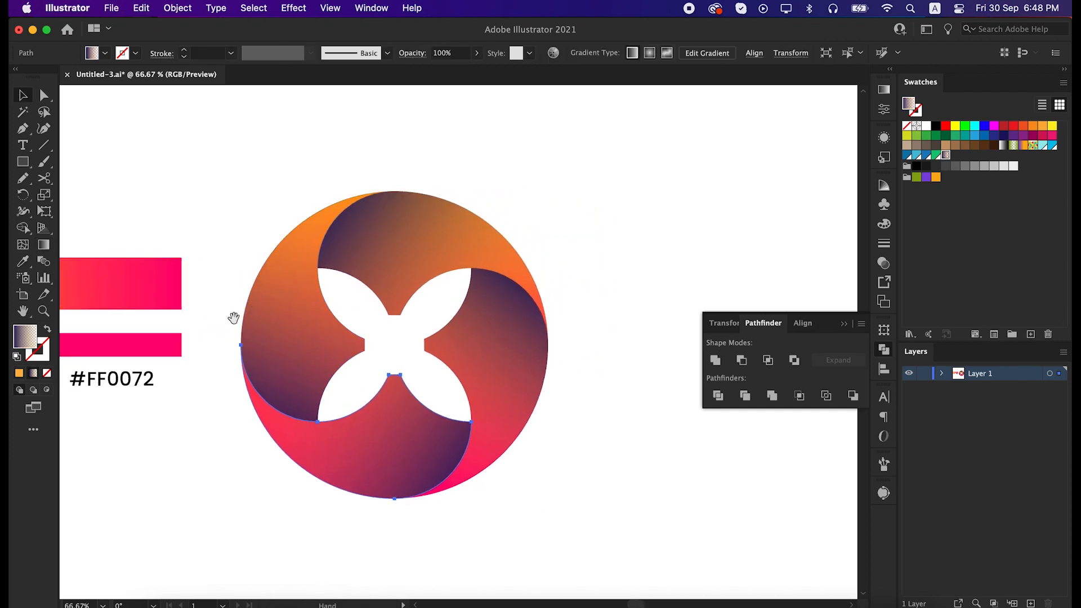
{"action": "left_click", "coordinate": [843, 323]}
{"action": "left_click", "coordinate": [714, 263]}
Select all four shading segments together and set their blend mode to Multiply
{"action": "left_click", "coordinate": [404, 260]}
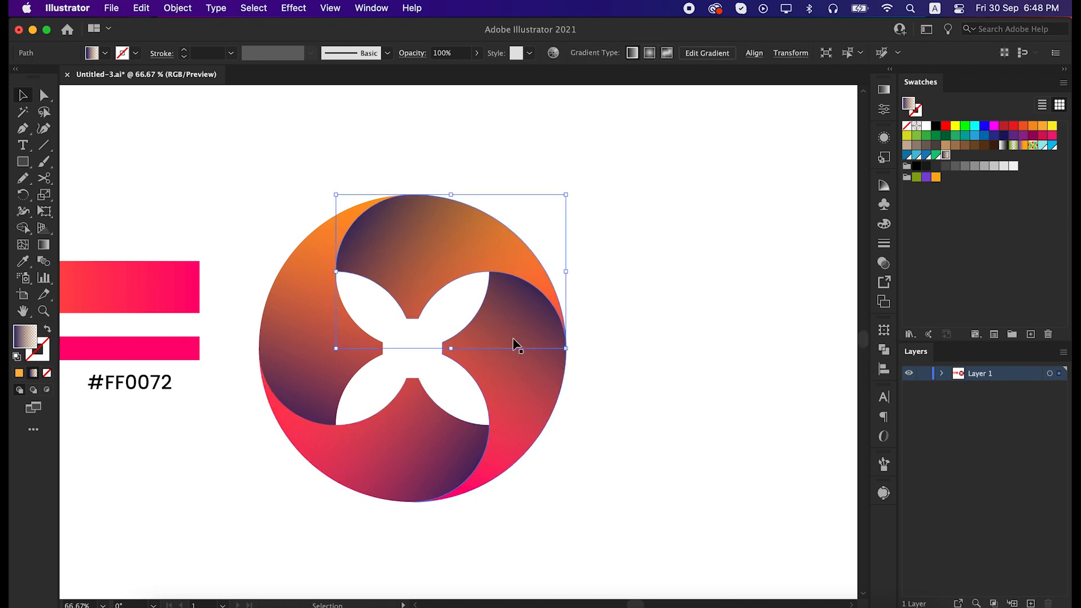
{"action": "left_click", "coordinate": [531, 342], "text": "shift"}
{"action": "left_click", "coordinate": [421, 448], "text": "shift"}
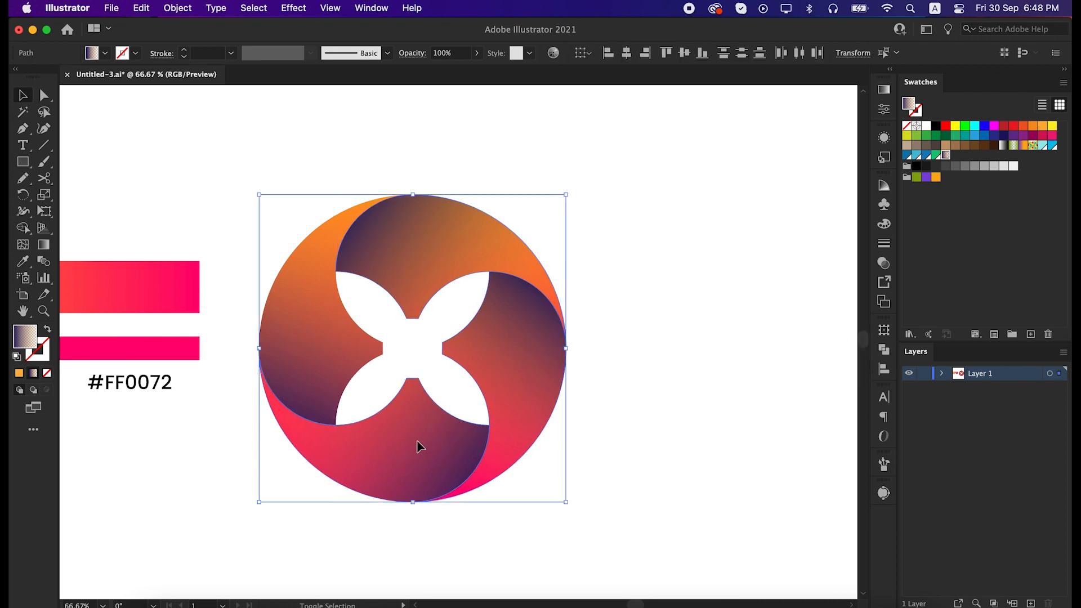
{"action": "left_click", "coordinate": [332, 376], "text": "shift"}
{"action": "left_click", "coordinate": [878, 262]}
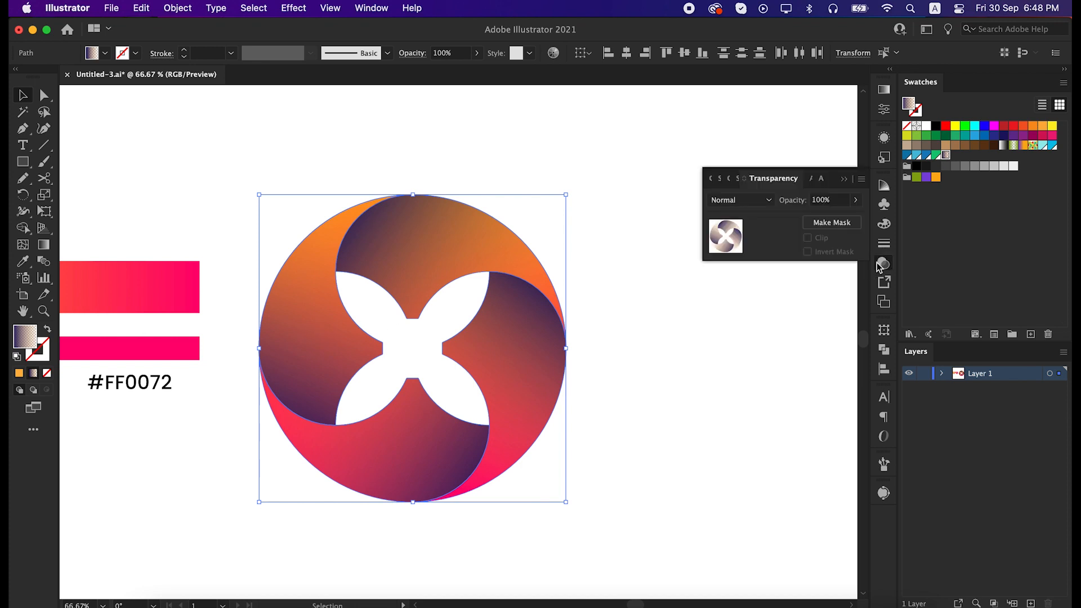
{"action": "left_click", "coordinate": [754, 202]}
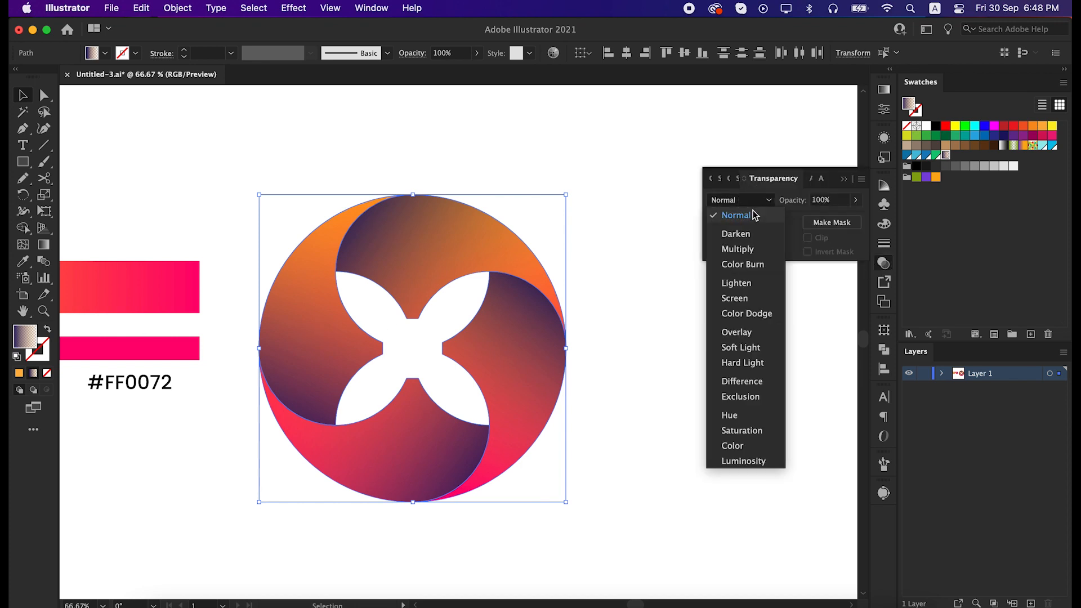
{"action": "left_click", "coordinate": [737, 249]}
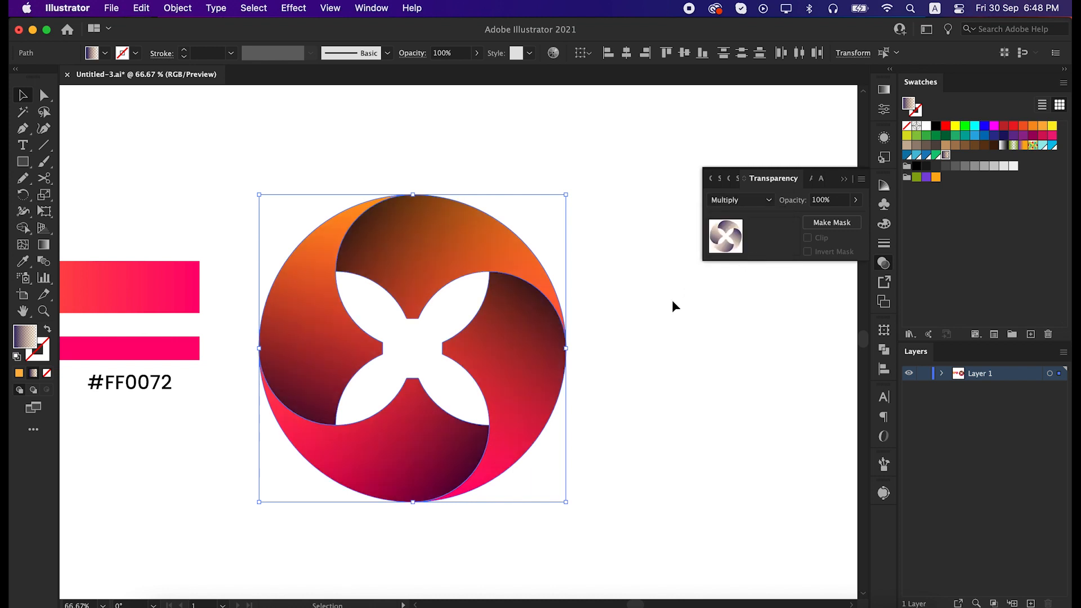
Set the four shading segments' opacity to 80%, then deselect them and collapse the transparency settings
{"action": "left_click", "coordinate": [466, 54]}
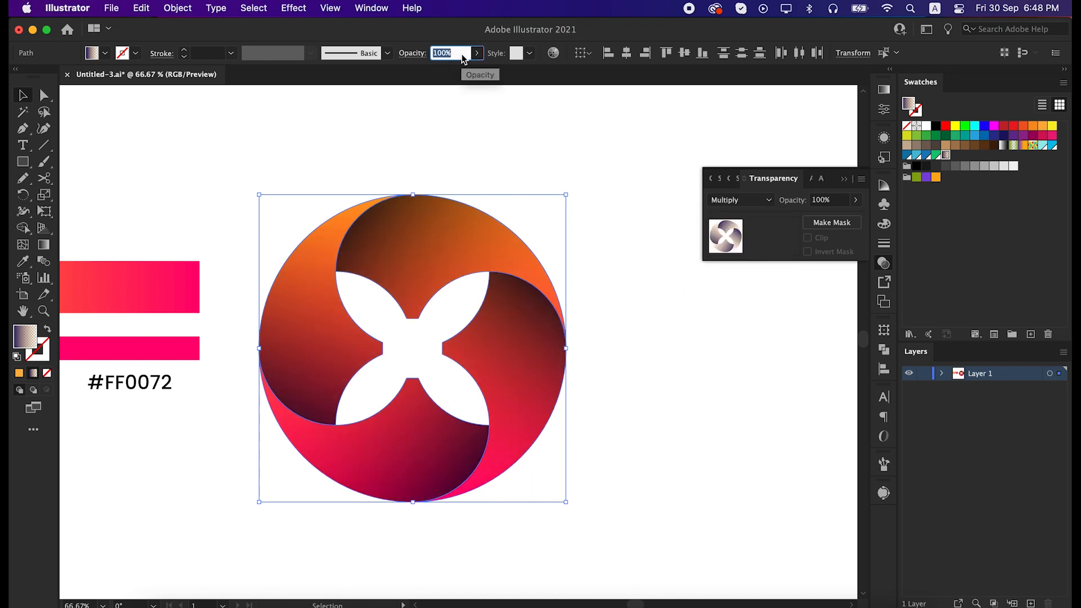
{"action": "type", "text": "80"}
{"action": "key", "text": "Return"}
{"action": "left_click", "coordinate": [518, 148]}
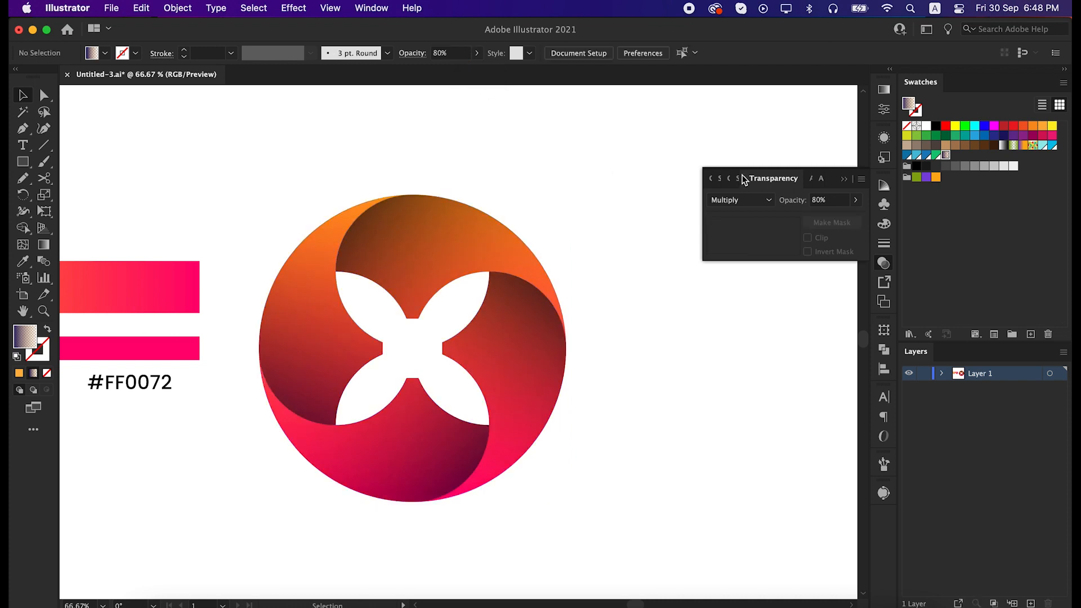
{"action": "left_click", "coordinate": [841, 179]}
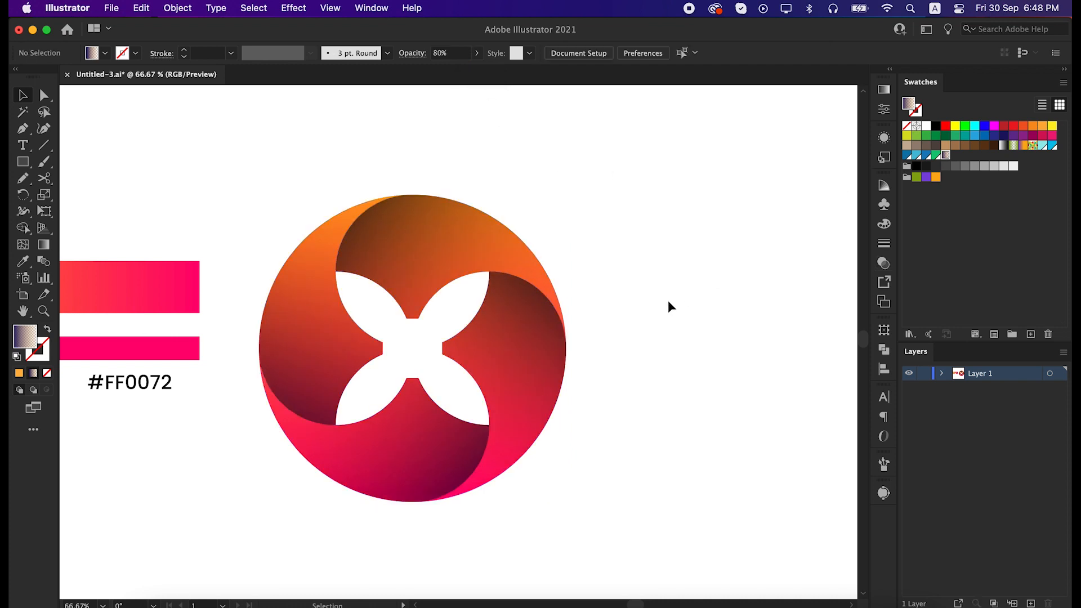